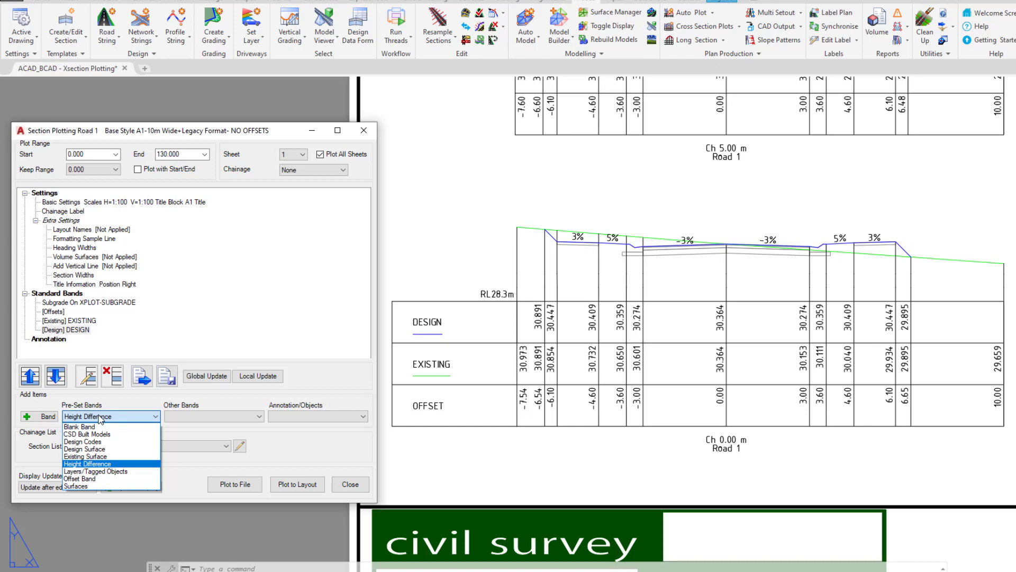
Start a Surfaces band using NS as the data source, with its section line on layer XPLOT-EXISTING
click(93, 485)
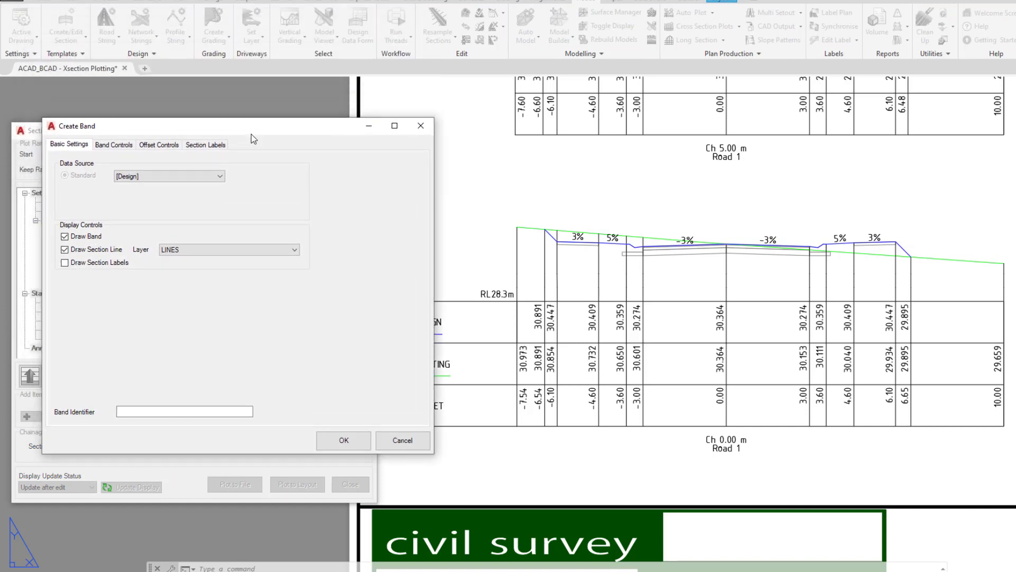
click(188, 183)
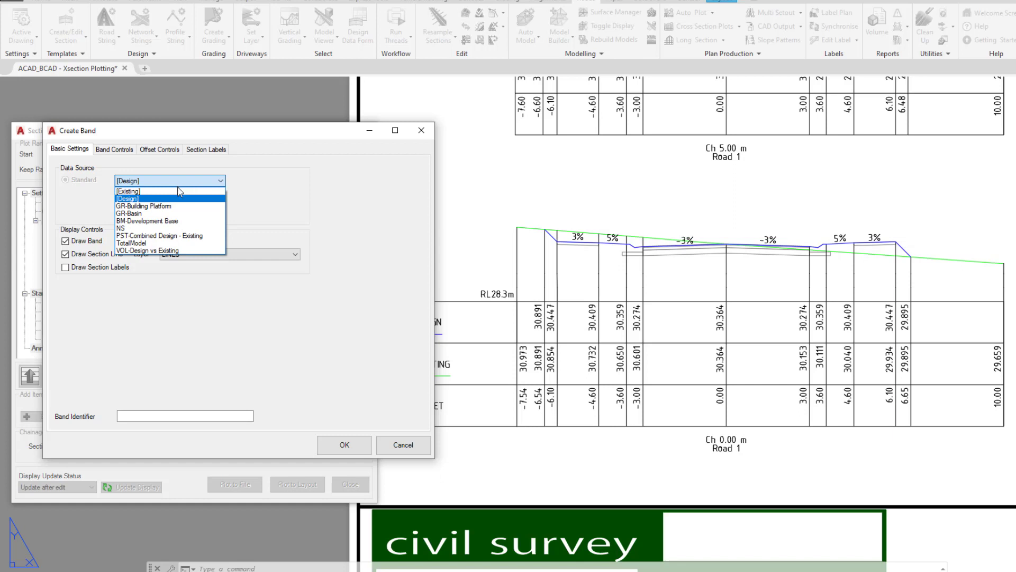
click(137, 230)
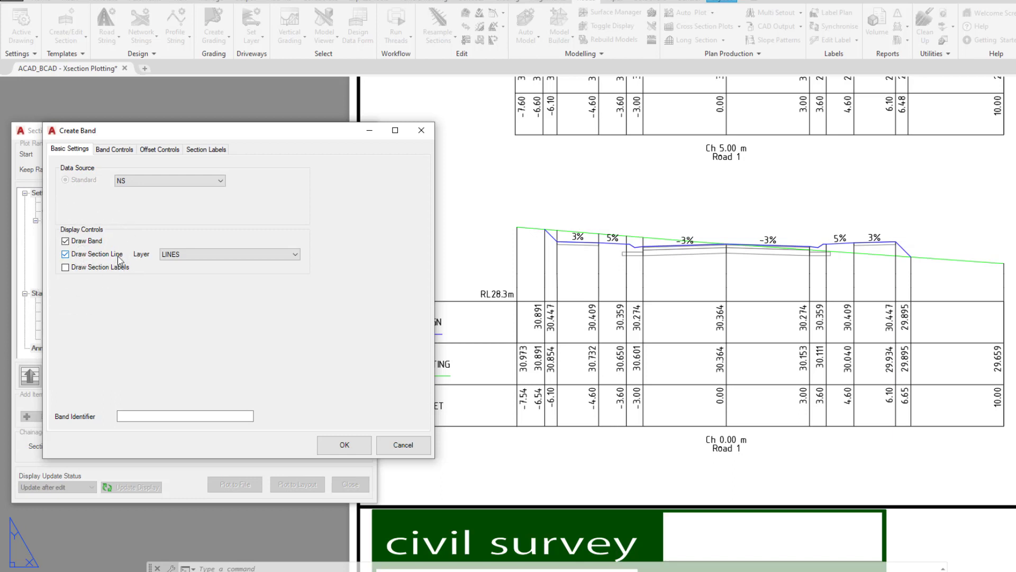
click(236, 255)
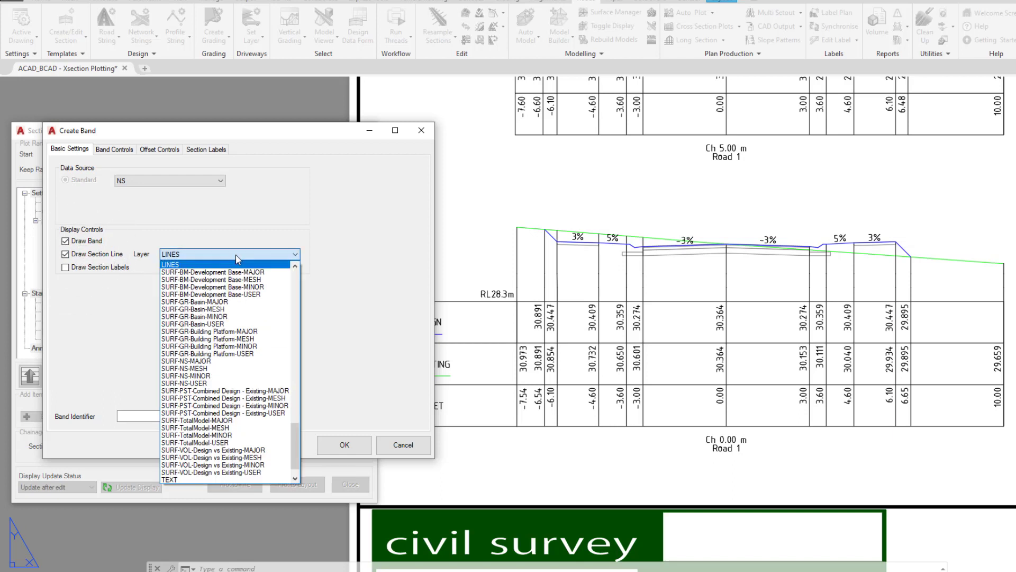
scroll(229, 423, down, 1)
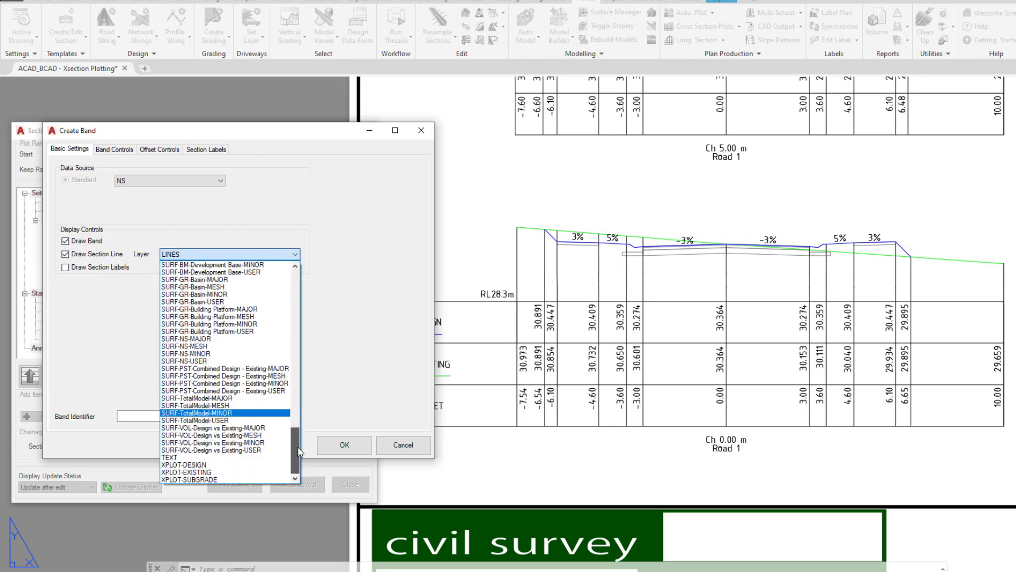
click(217, 472)
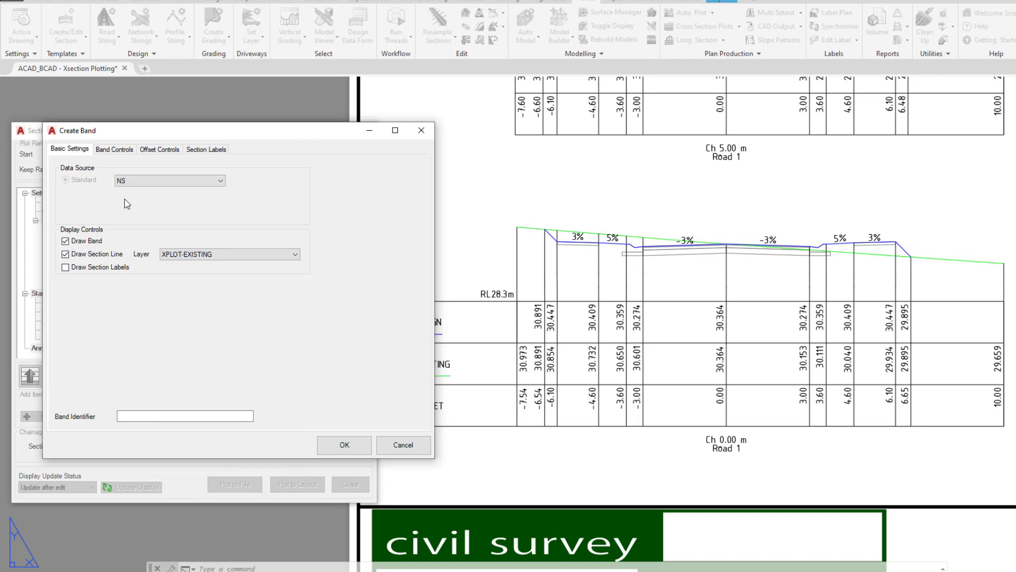
Set the new band's first heading line to NS and add the band to the section plots
click(115, 149)
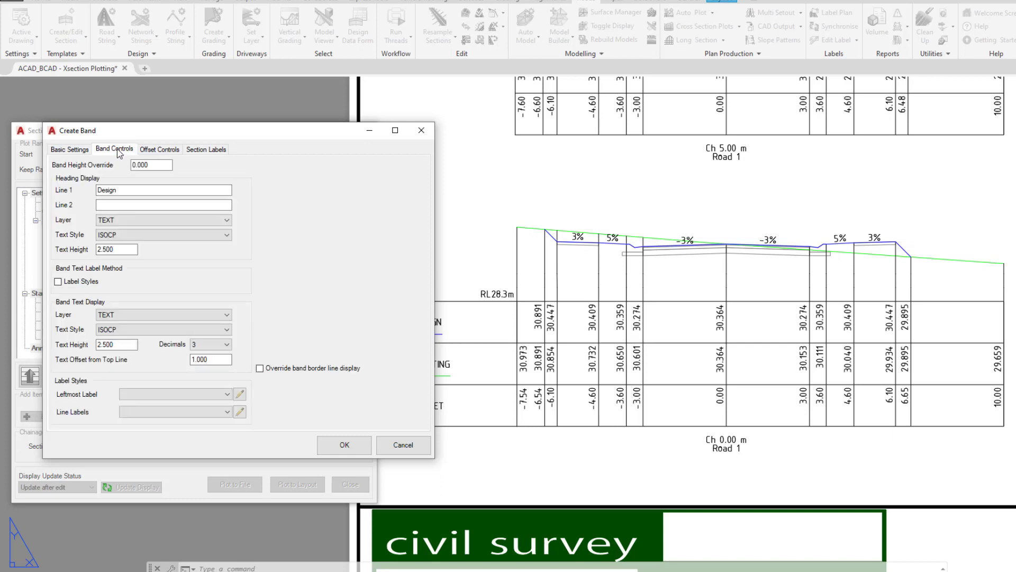
drag(127, 190, 54, 193)
text(NS)
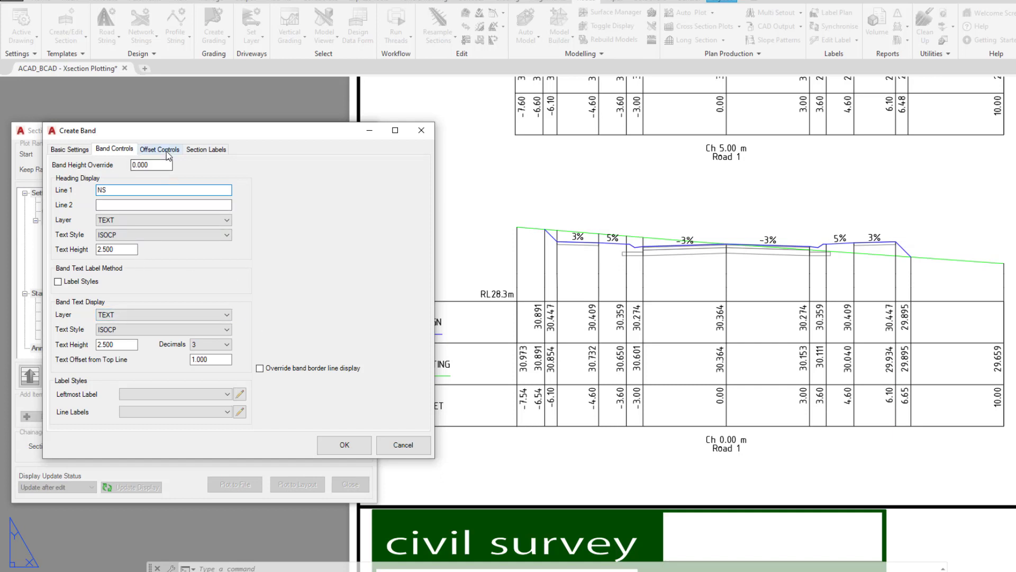
click(344, 446)
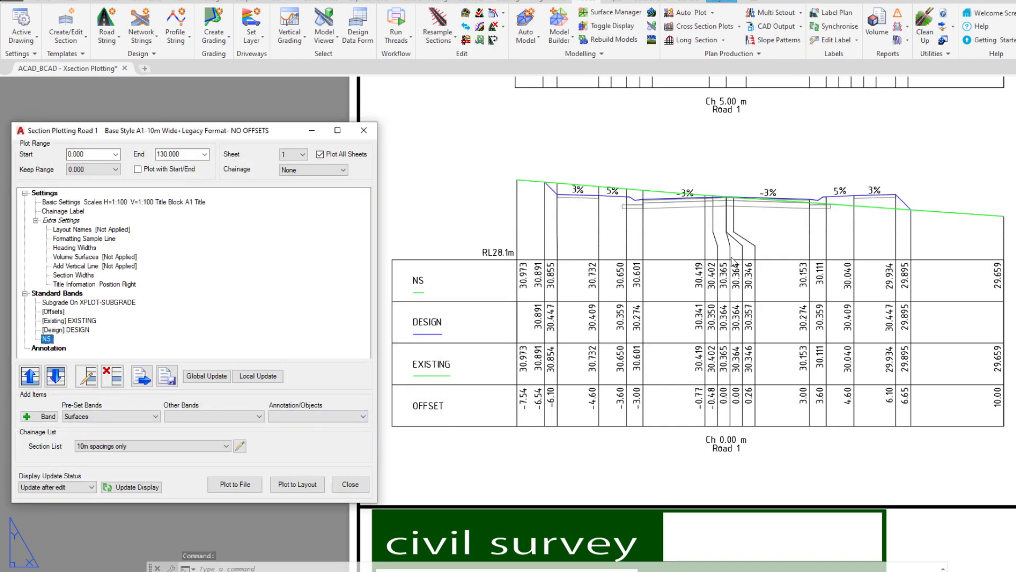
Reopen the NS band's offset controls and filter its plotted offsets by a grade break of 100%
click(667, 330)
scroll(598, 294, down, 3)
middle_drag(728, 157, 532, 438)
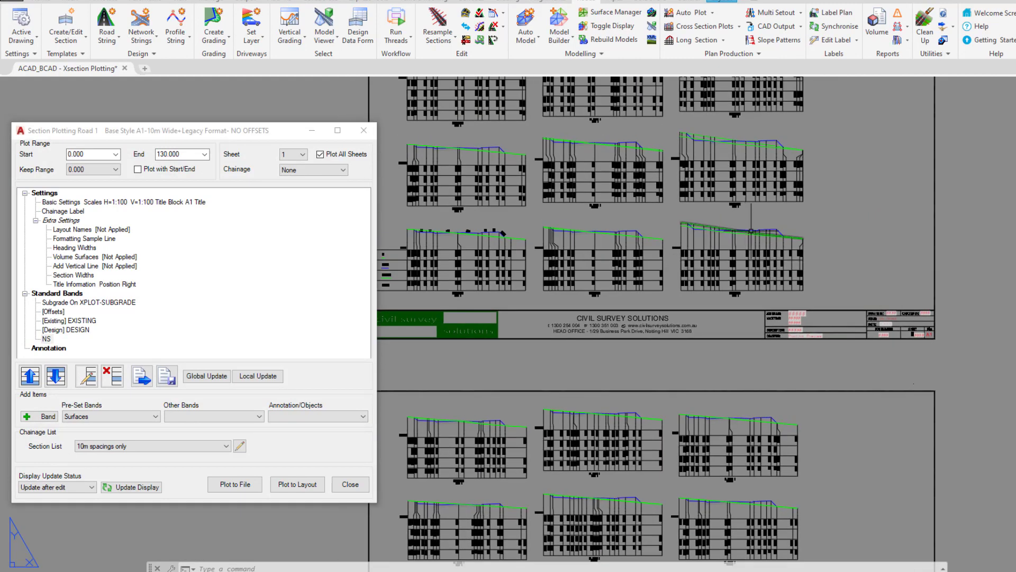
scroll(705, 116, up, 5)
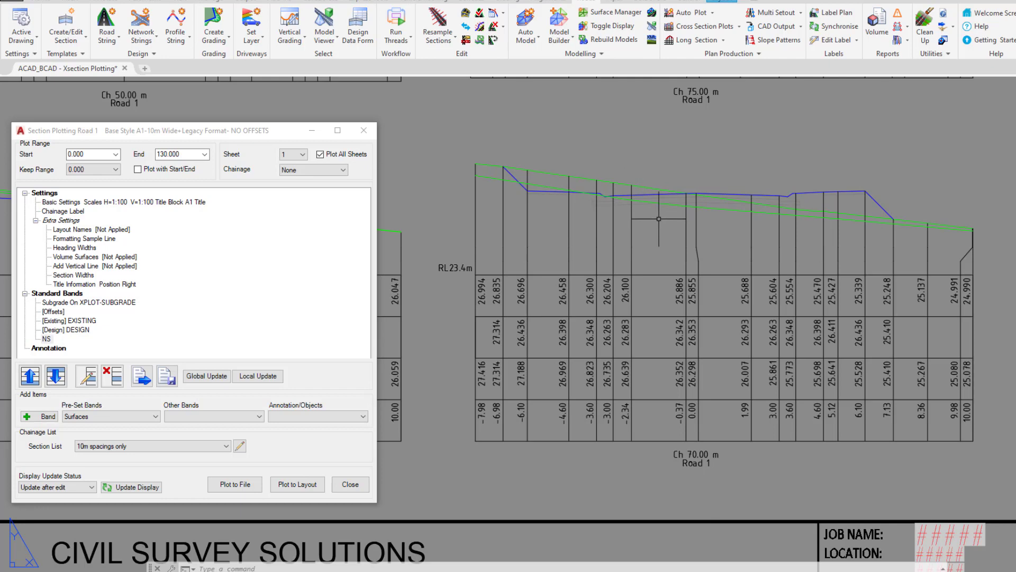
click(46, 339)
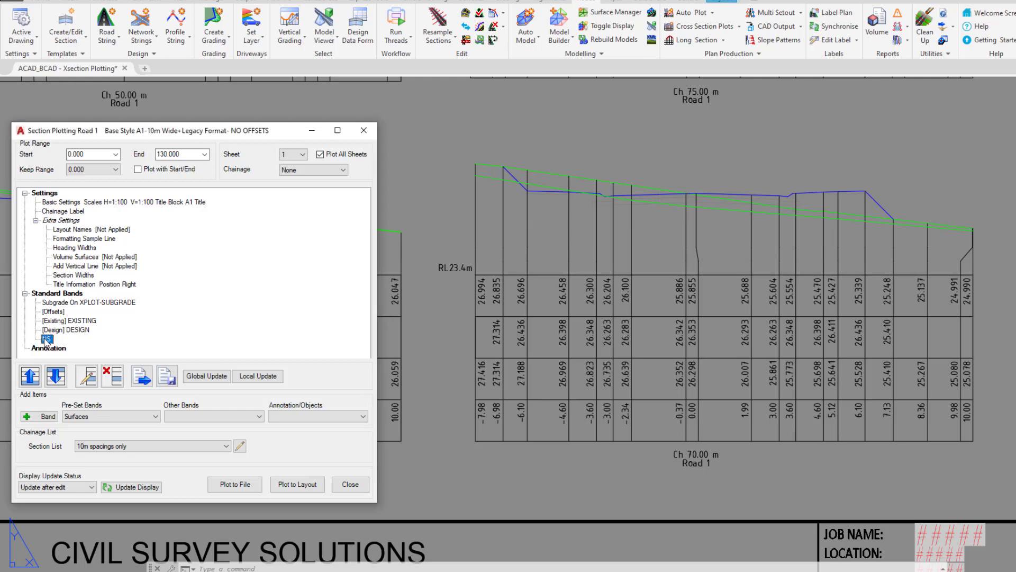
double_click(46, 339)
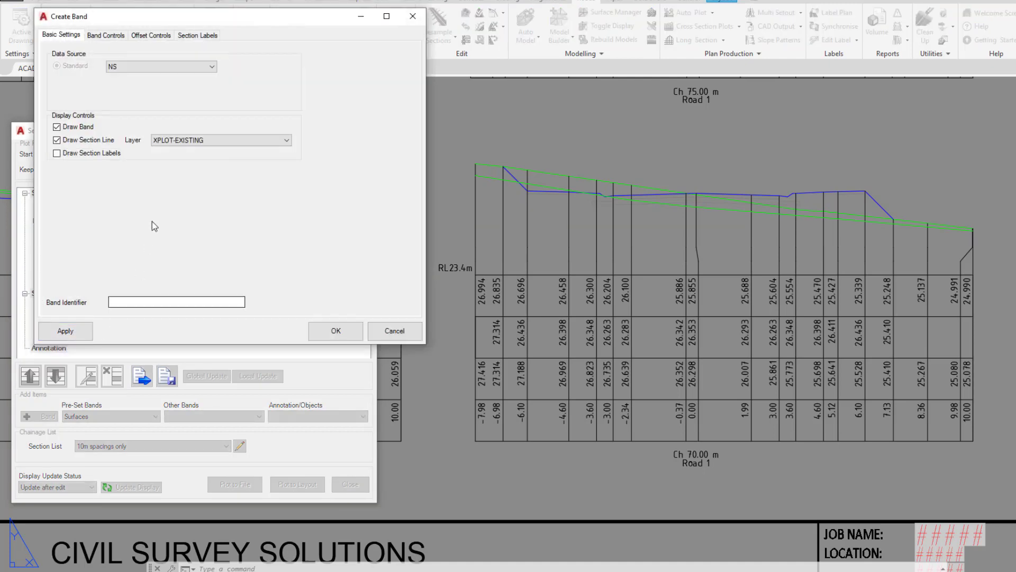
click(154, 38)
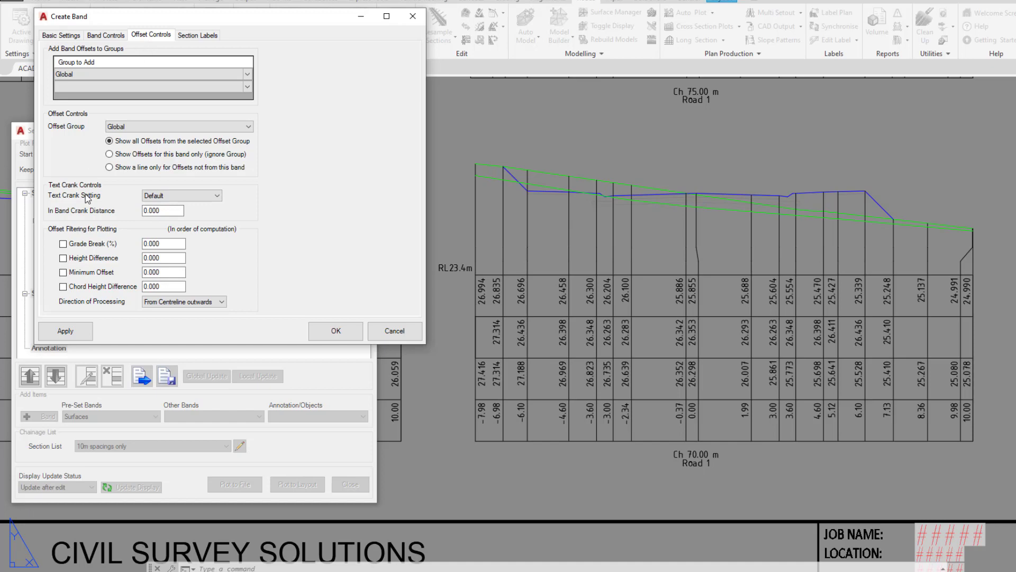
click(63, 243)
text(100)
Filter the NS band's offsets by a height difference of 1 as well, apply the filtering and accept the band
click(63, 259)
text(1)
click(84, 331)
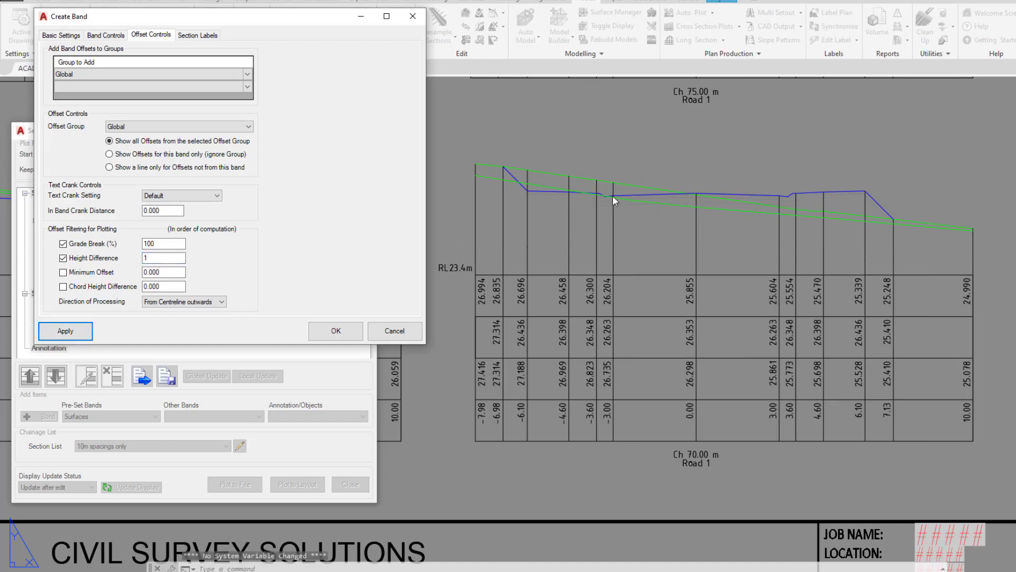
key(ctrl)
key(ctrl)
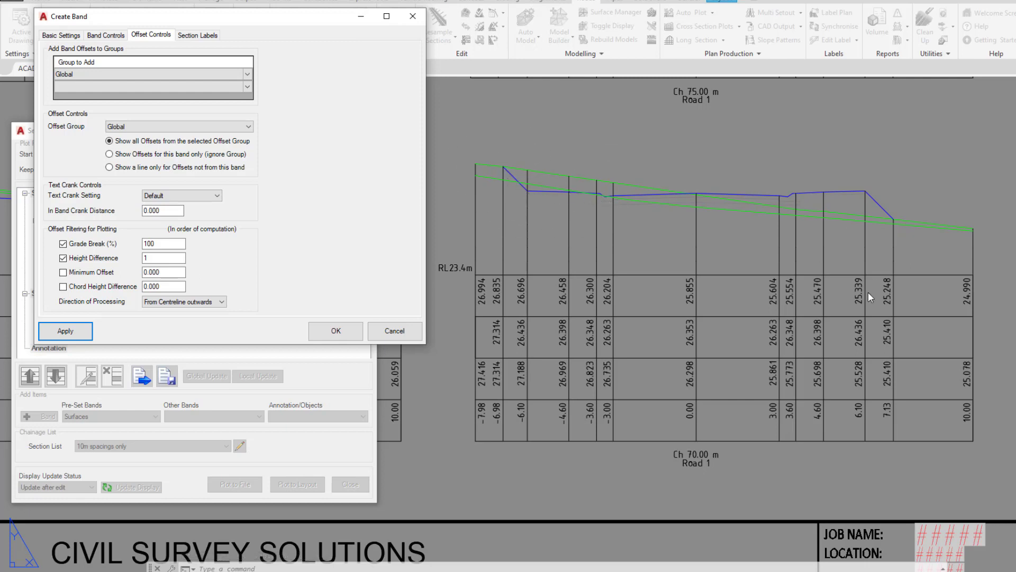
click(336, 332)
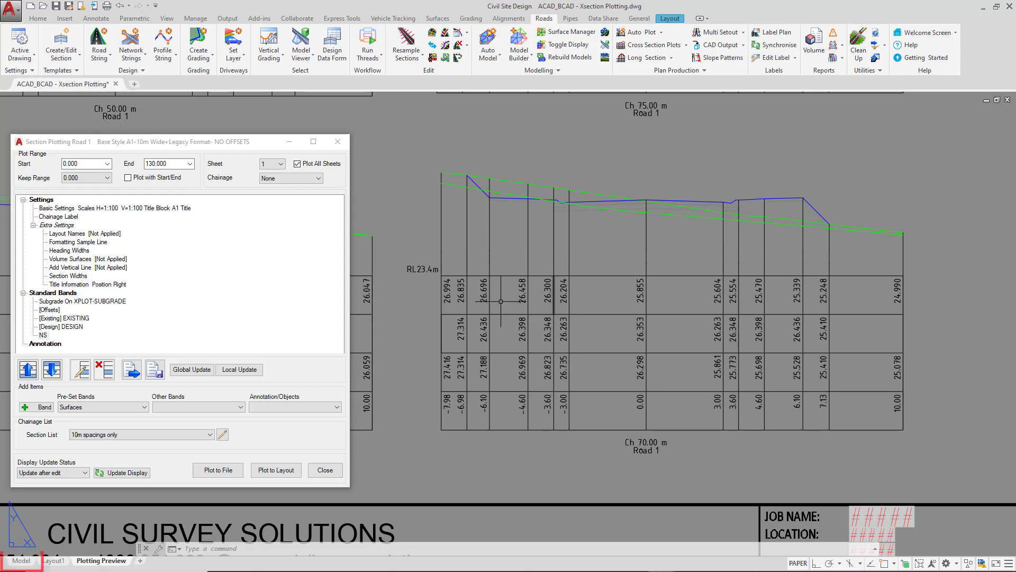
Examine the boundary lines around Road 1 in model space and return to the plotting preview
mouse_move(23, 561)
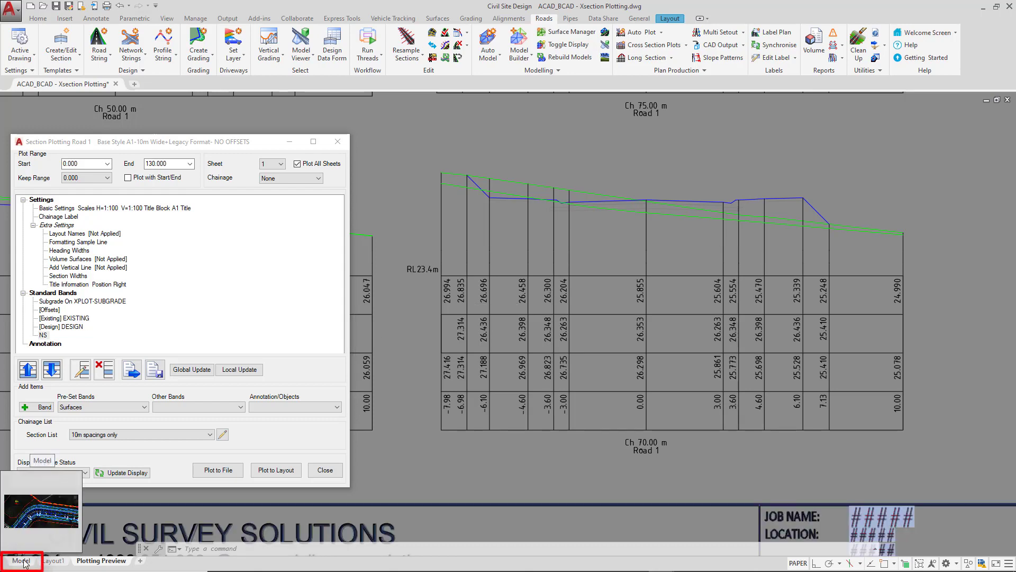
click(23, 562)
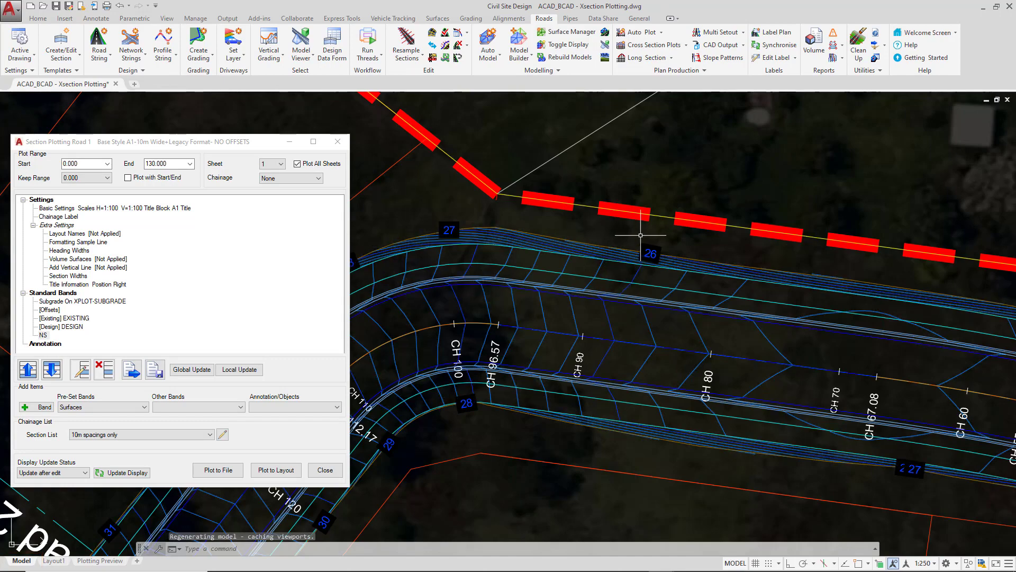
scroll(642, 235, down, 2)
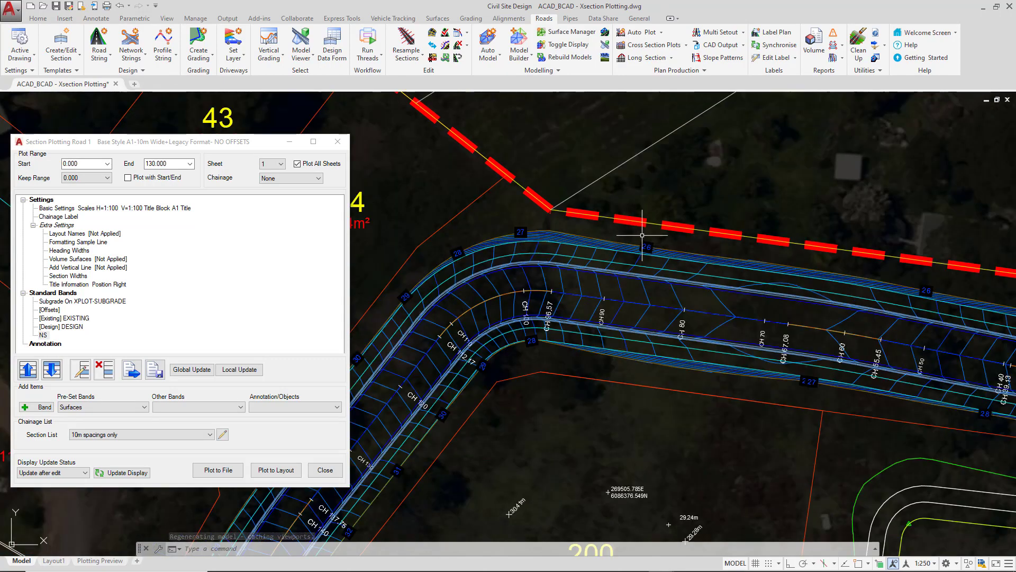
scroll(642, 235, down, 1)
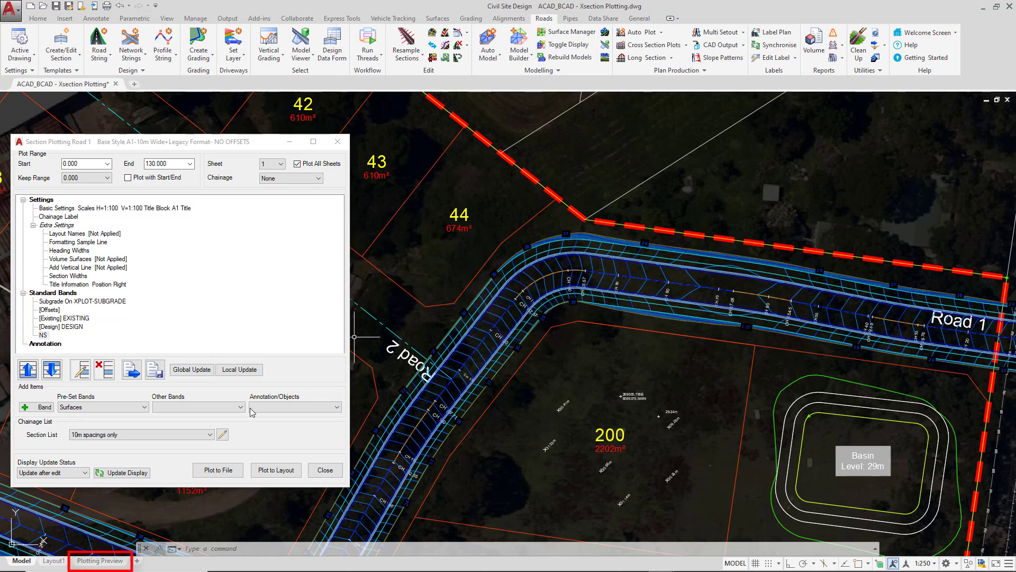
click(103, 562)
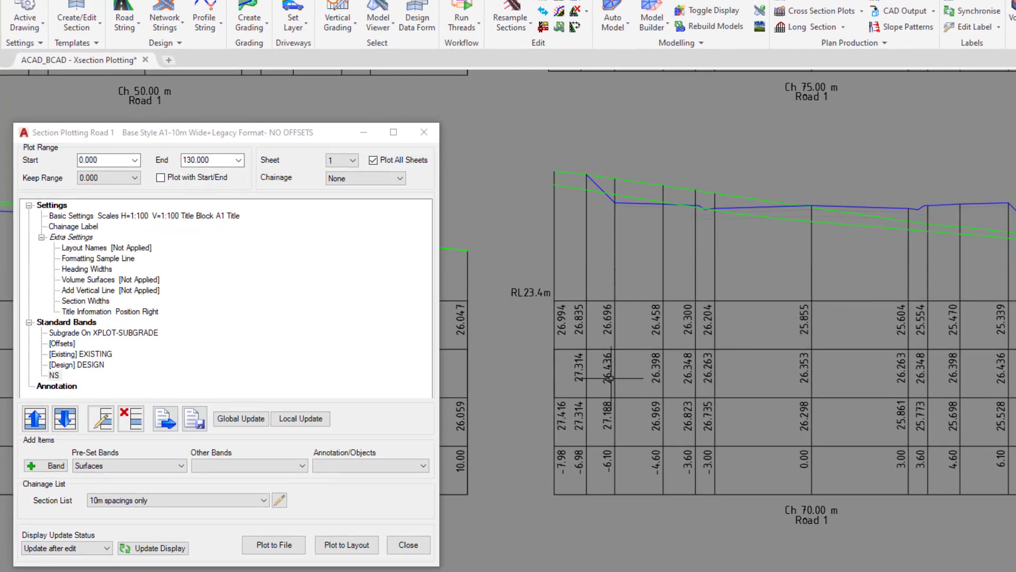
Set symmetric default end offsets of 12 in the cross section plot's basic settings
scroll(741, 296, down, 5)
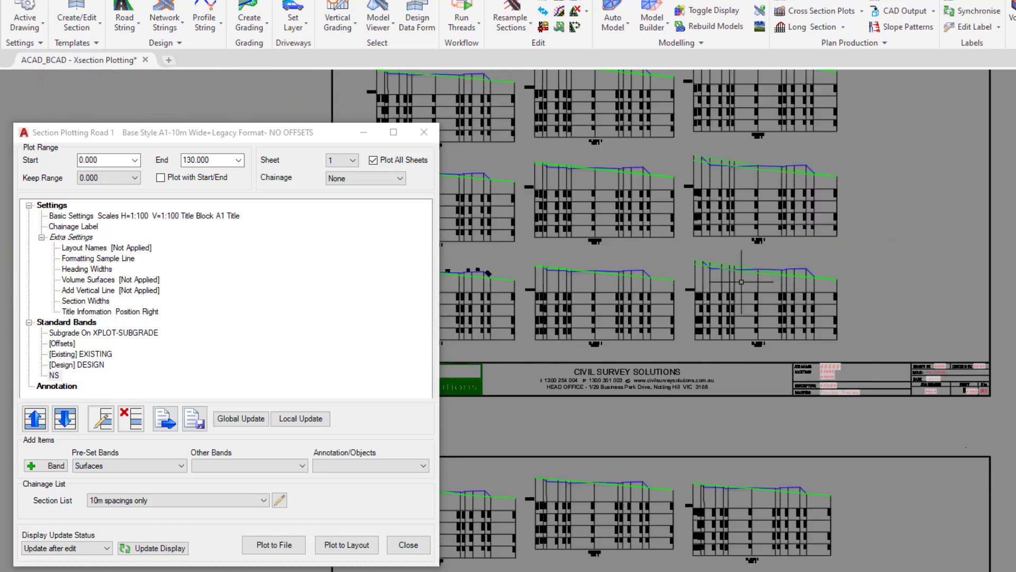
scroll(741, 282, down, 3)
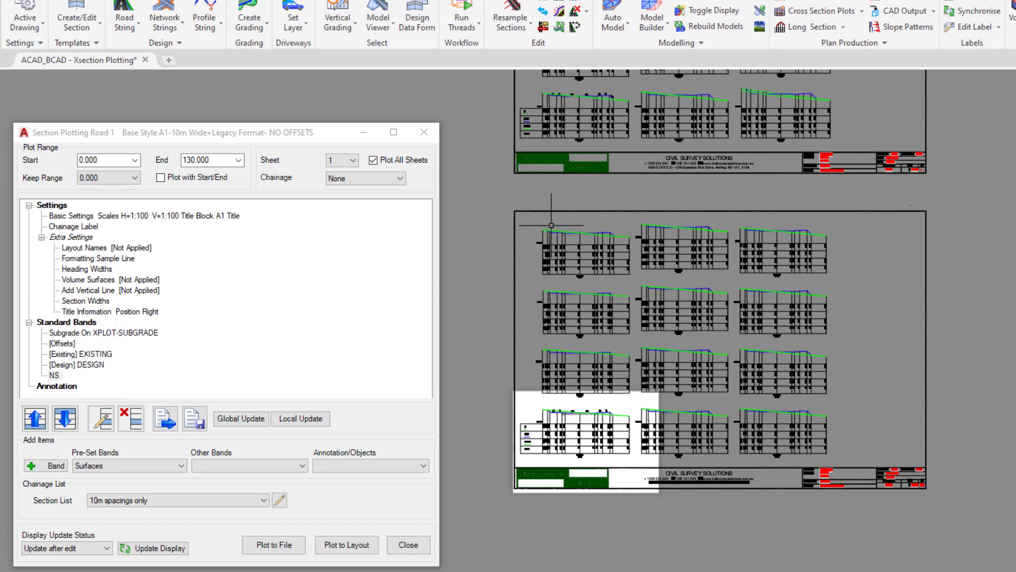
double_click(123, 217)
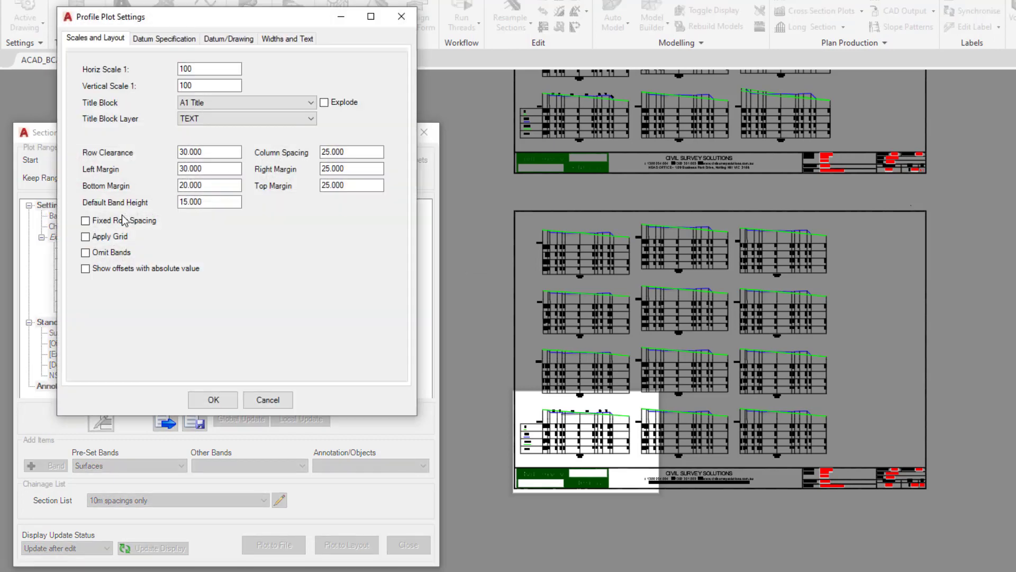
click(290, 40)
click(83, 76)
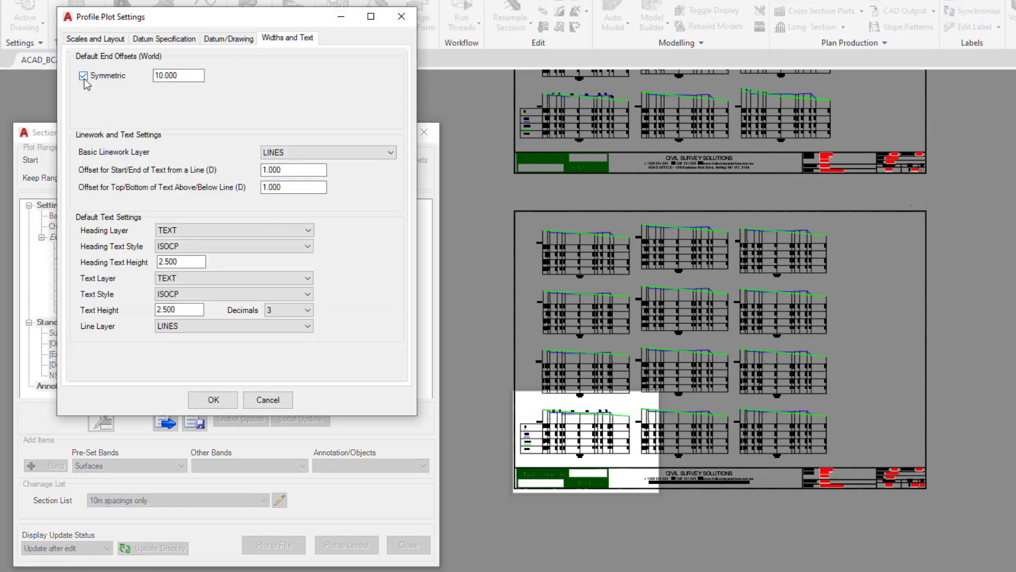
key(Tab)
text(2)
click(211, 400)
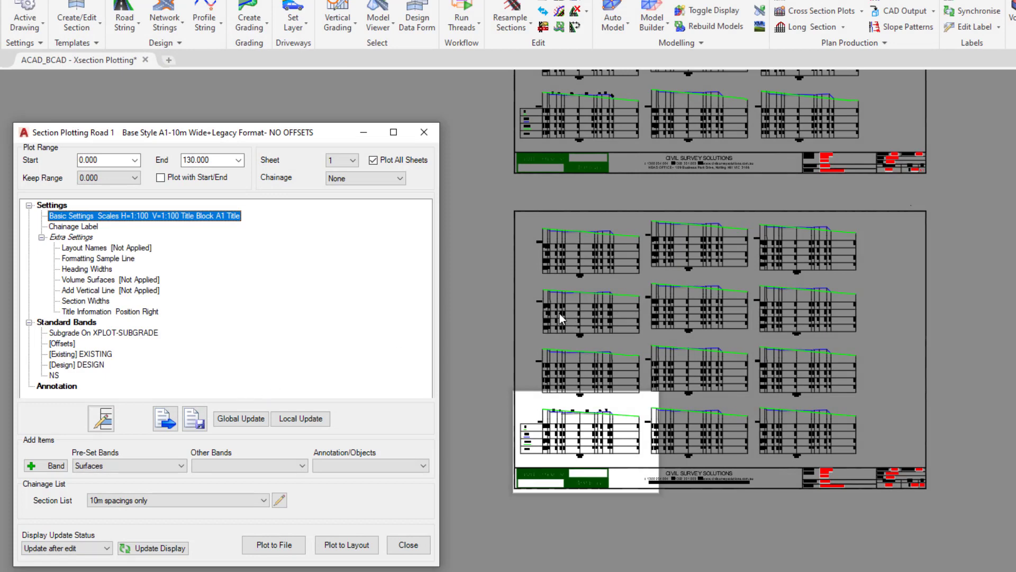
Set the left section widths for linework and text to the fixed width from the basic settings
click(94, 301)
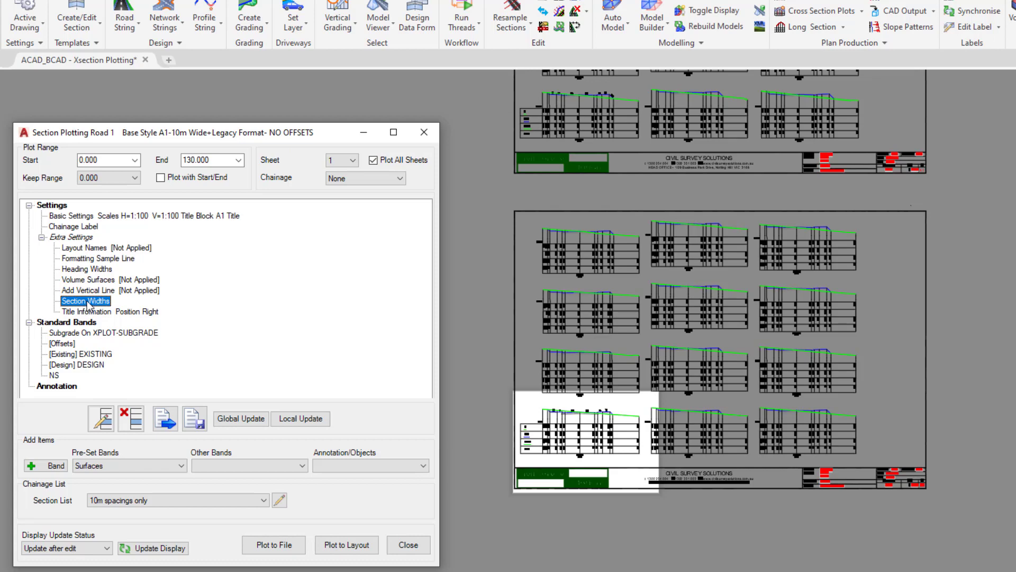
double_click(88, 303)
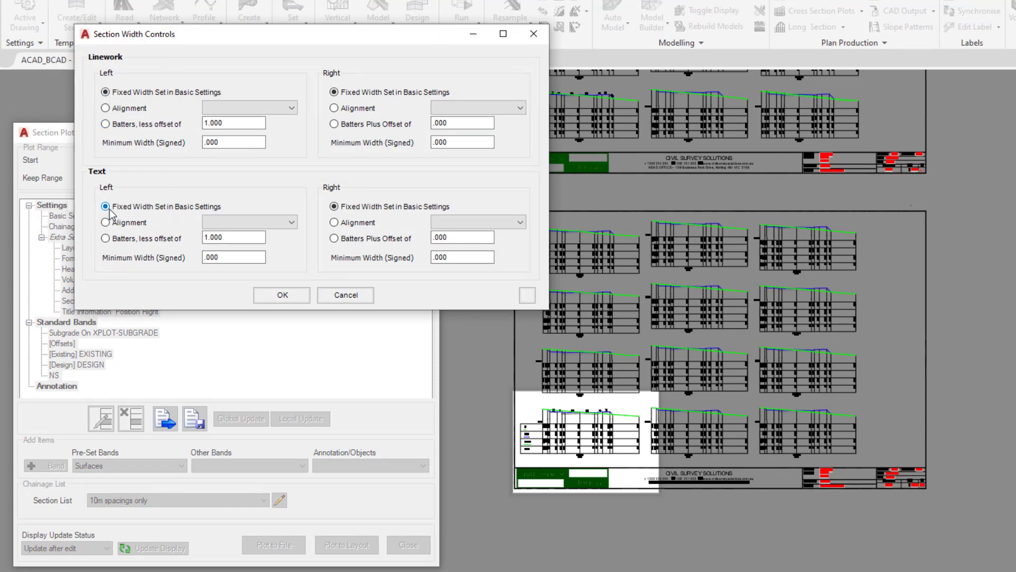
click(283, 296)
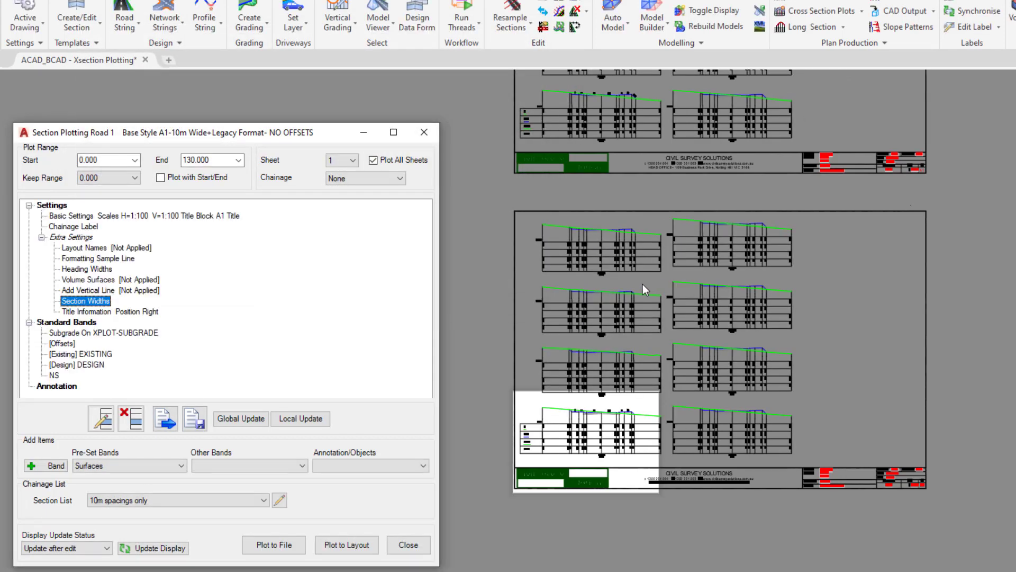
Add a Layers/Tagged Objects band to the section plot and open its data source configuration
scroll(575, 307, up, 3)
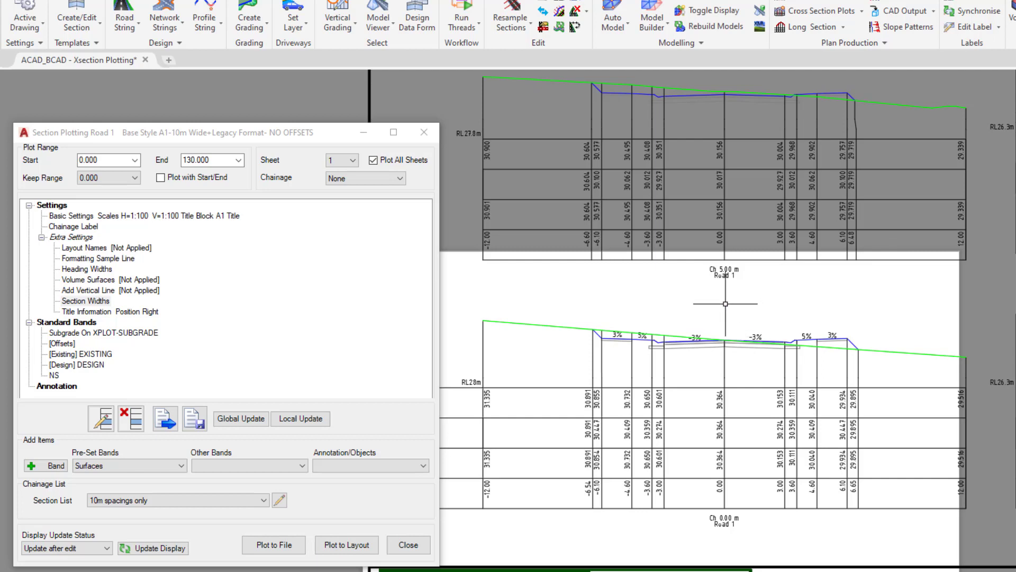
click(142, 466)
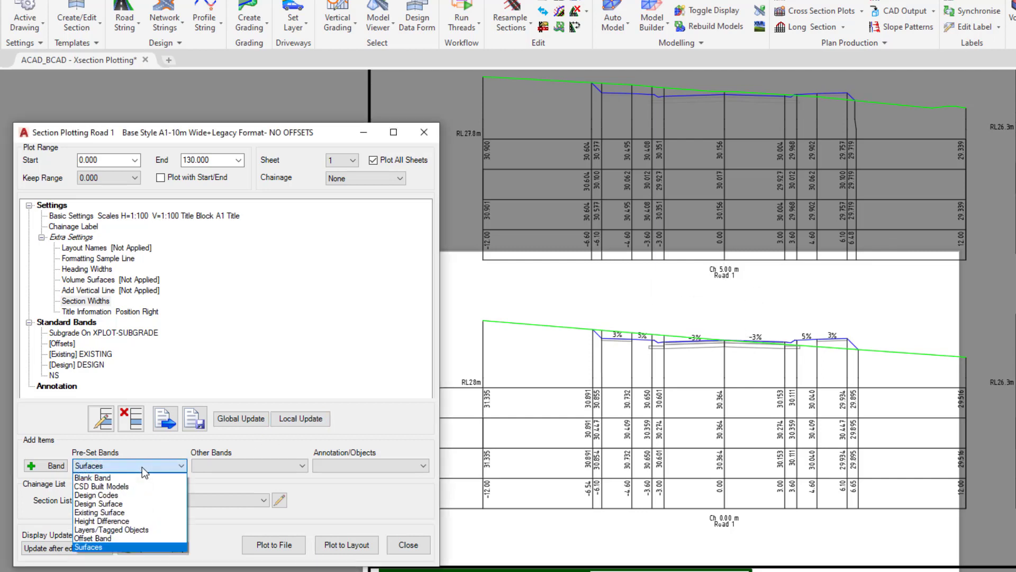
click(125, 529)
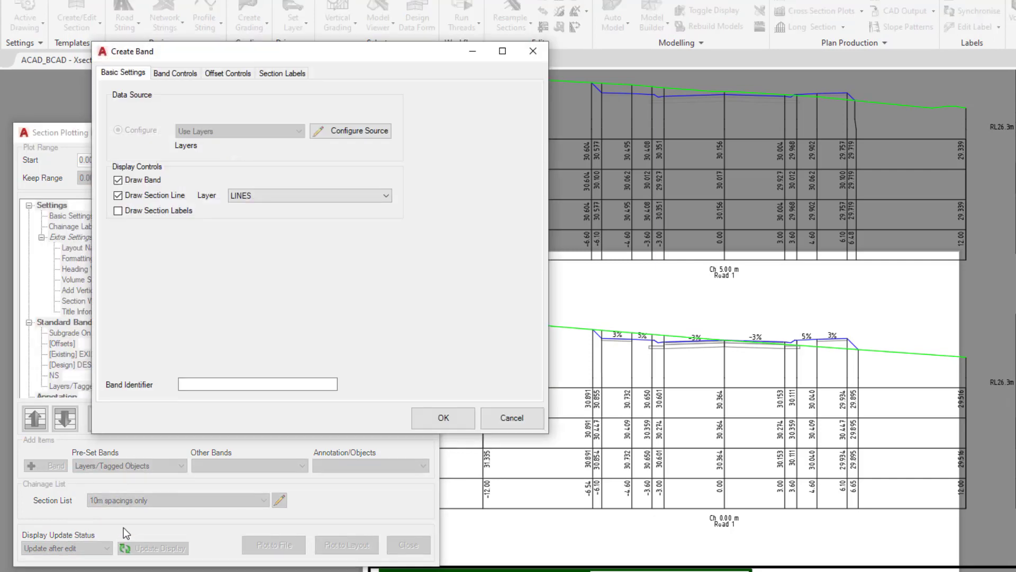
drag(323, 58, 249, 132)
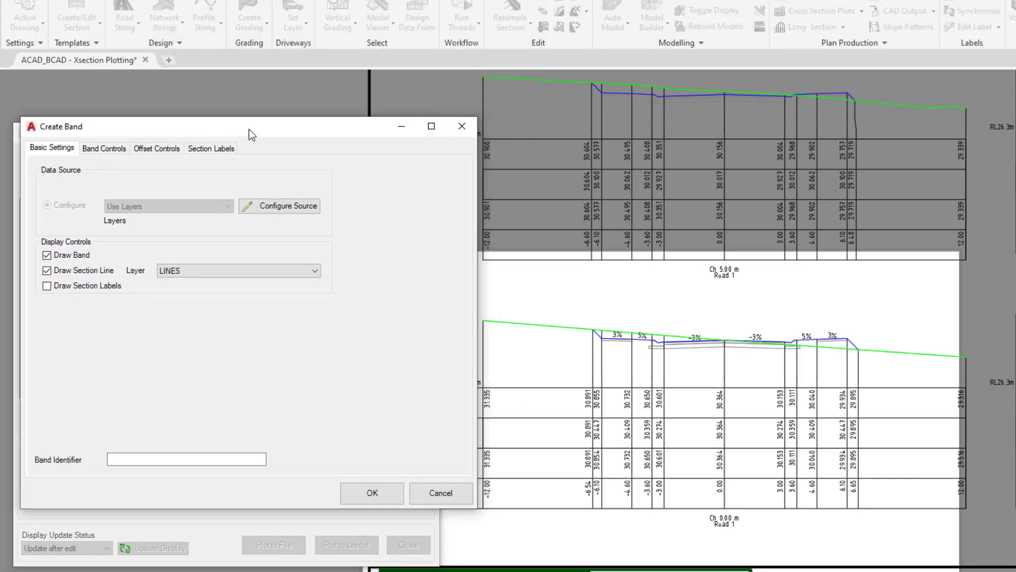
click(295, 209)
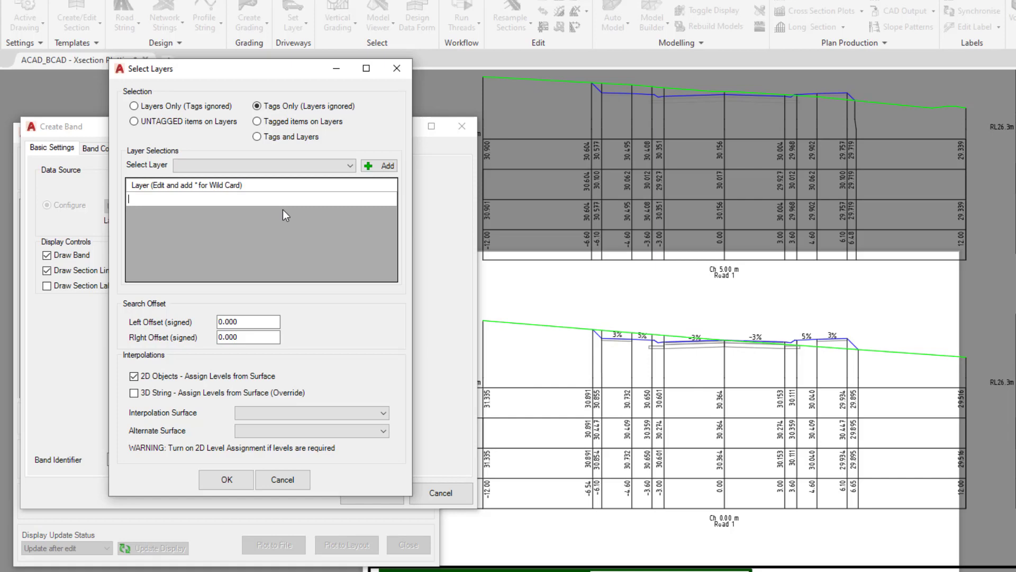
Restrict the band's source to layers only, ignoring tags, and add the _CSD-Lot_Boundary layer to the selection
click(133, 107)
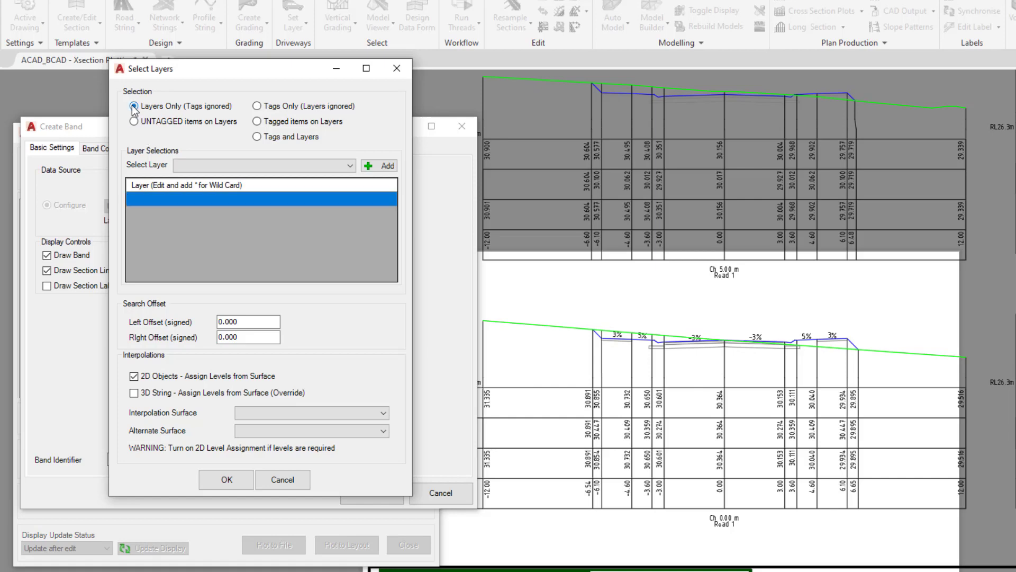
click(348, 167)
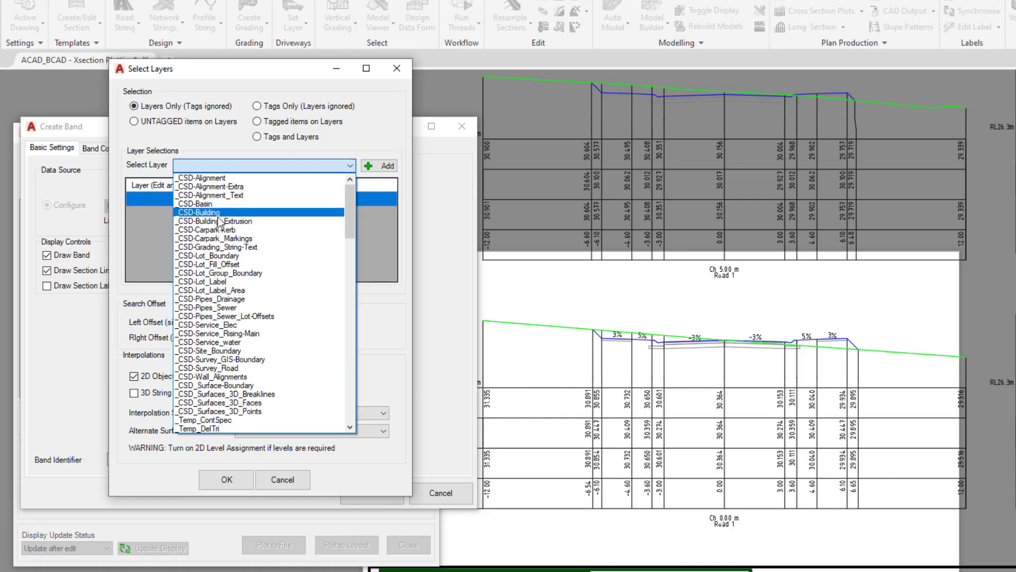
click(236, 256)
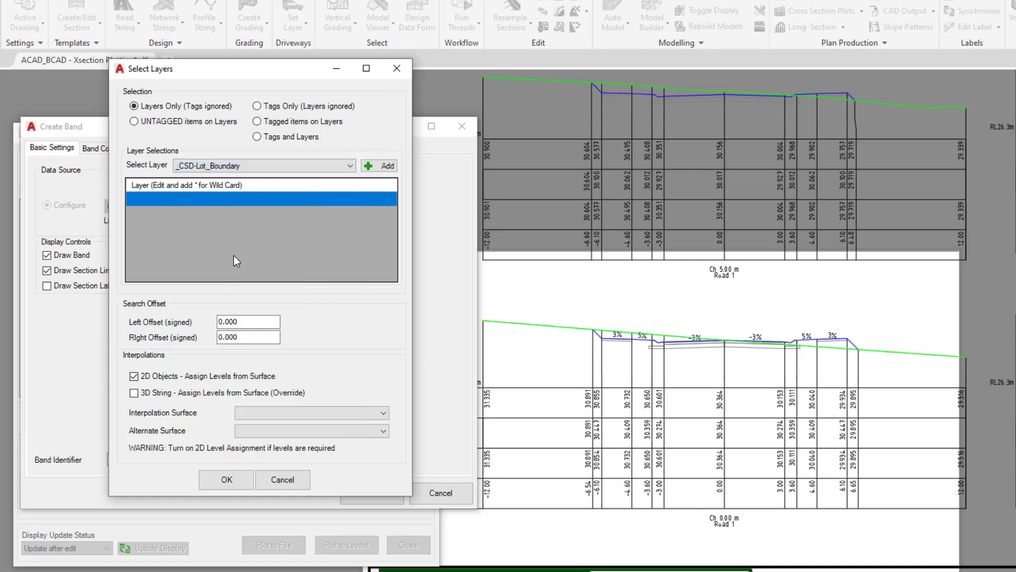
click(378, 167)
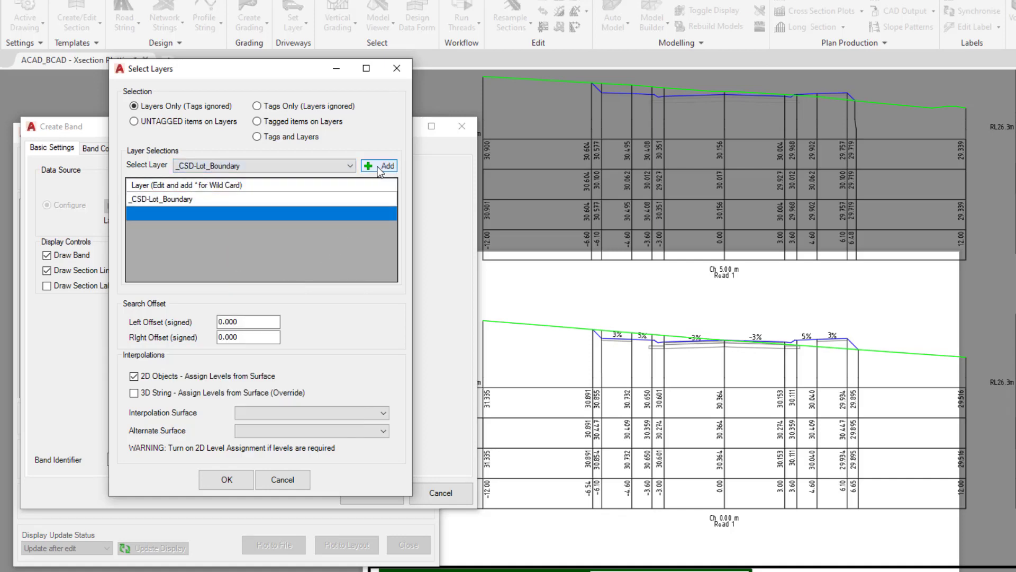
Set the boundary search offsets to -12 left and 12 right, keeping surface levels assigned to 2D objects
double_click(254, 322)
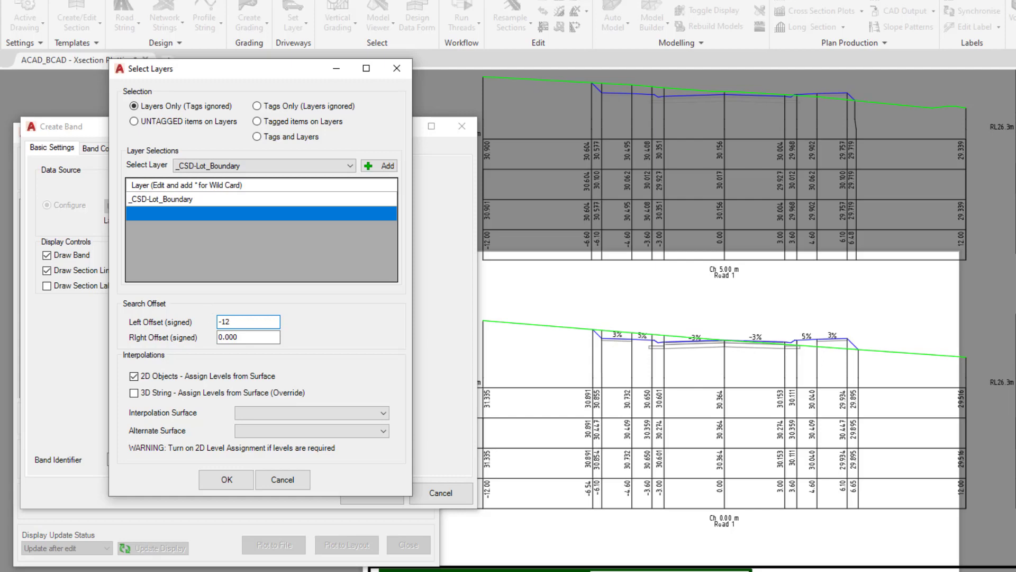
double_click(244, 336)
text(12)
click(134, 376)
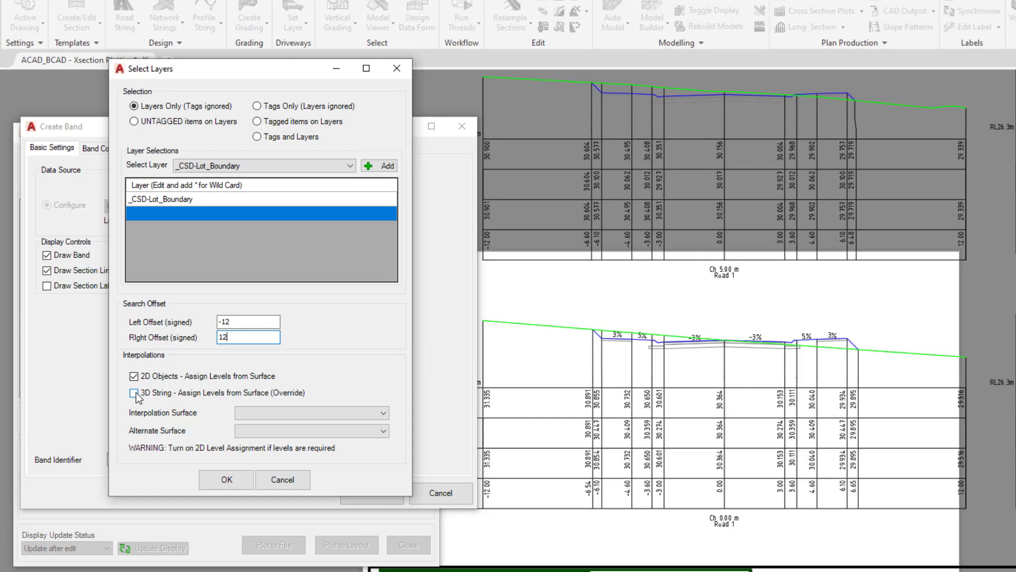
Use PST-Combined Design - Existing as the interpolation surface, leave the alternate surface blank and accept the layer source
click(315, 413)
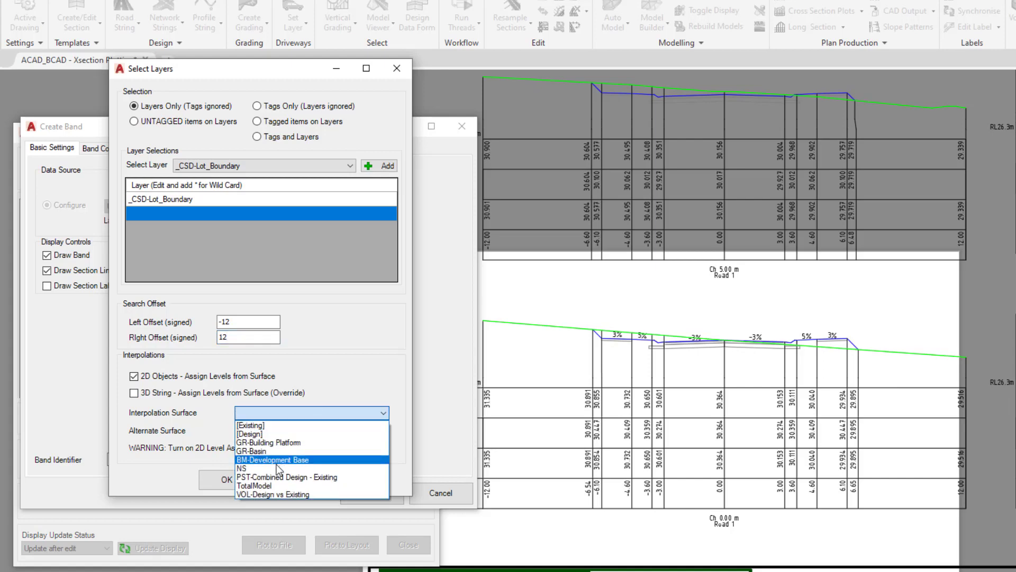
click(272, 477)
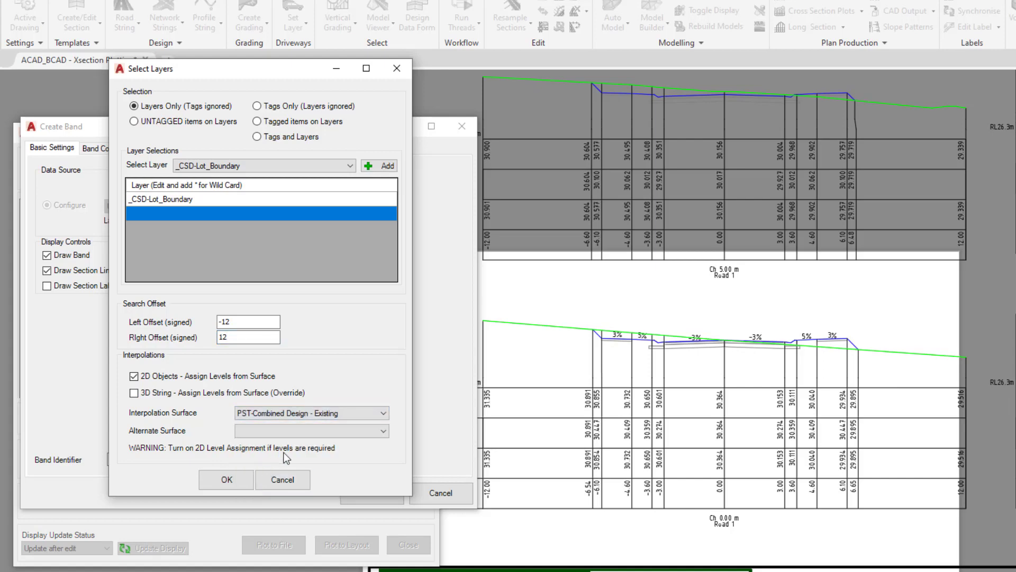
click(314, 431)
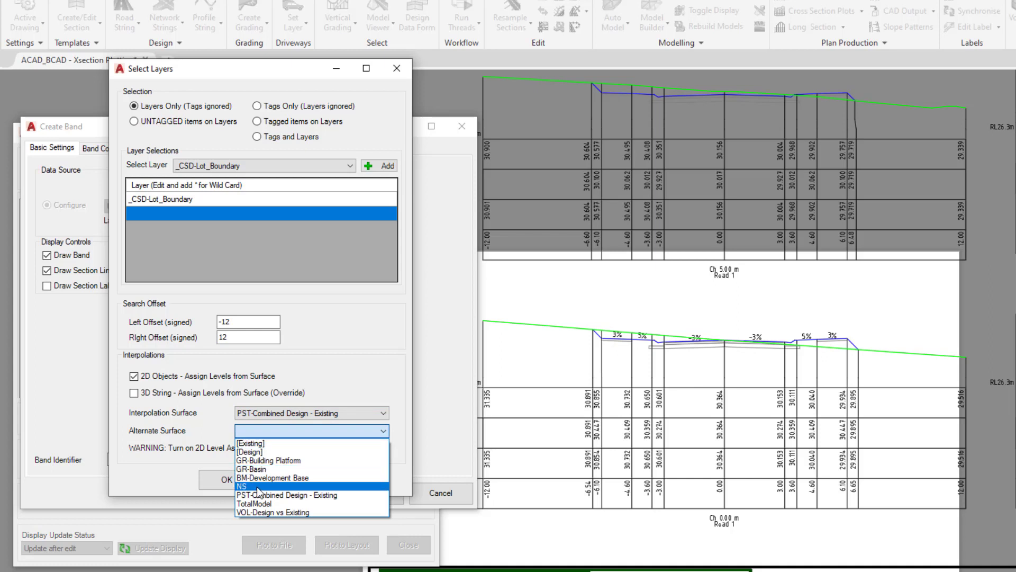
click(340, 371)
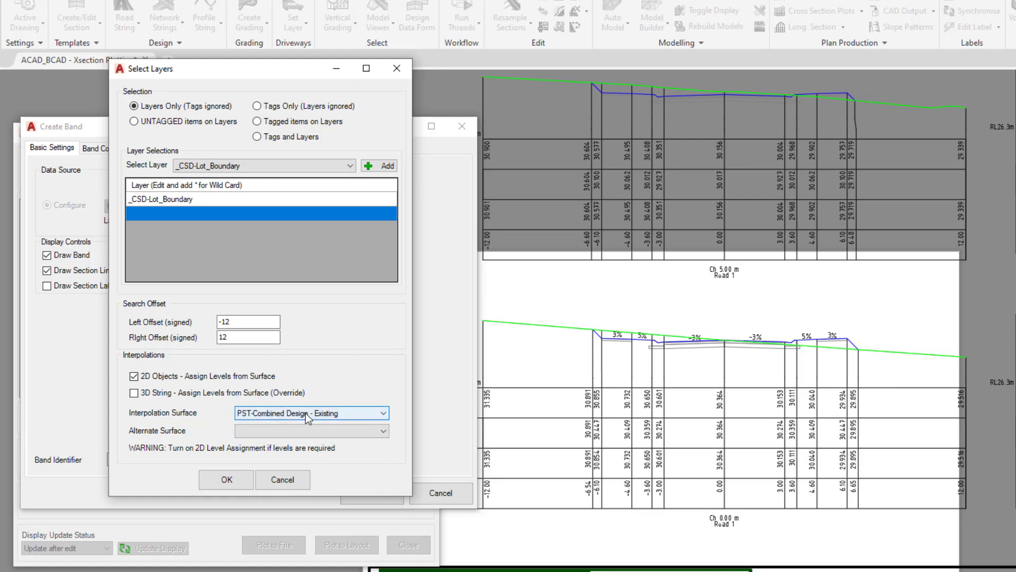
click(239, 478)
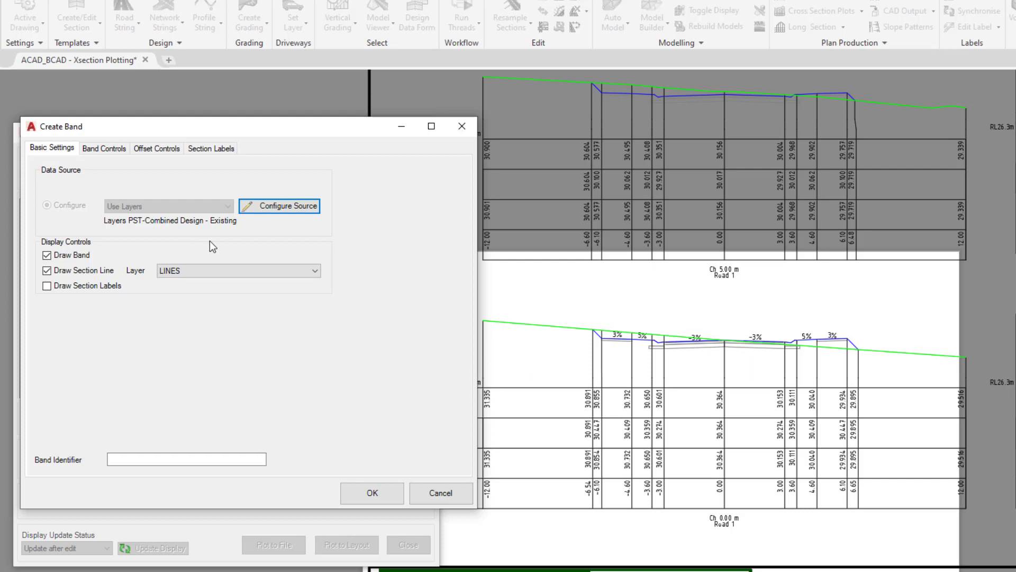
Draw only section labels for the band, without band or section line, using the Annotation - Block - Fence style, and accept it
click(47, 255)
click(47, 271)
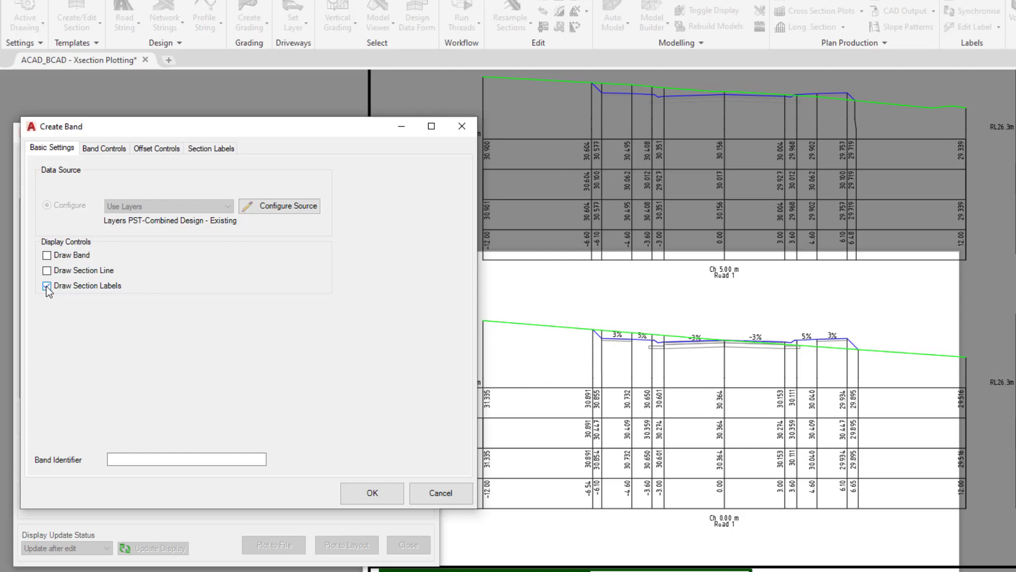
click(108, 149)
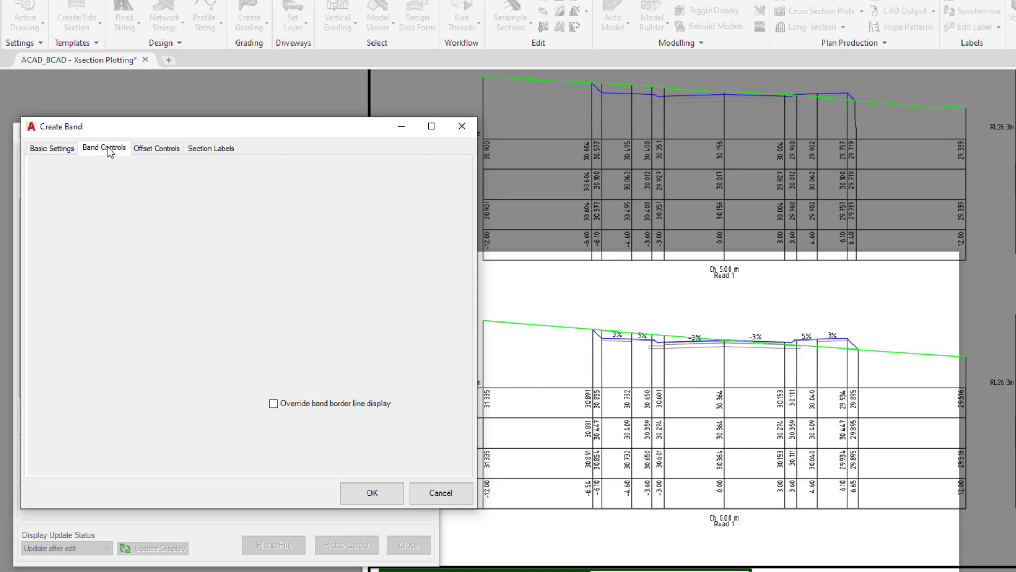
click(148, 149)
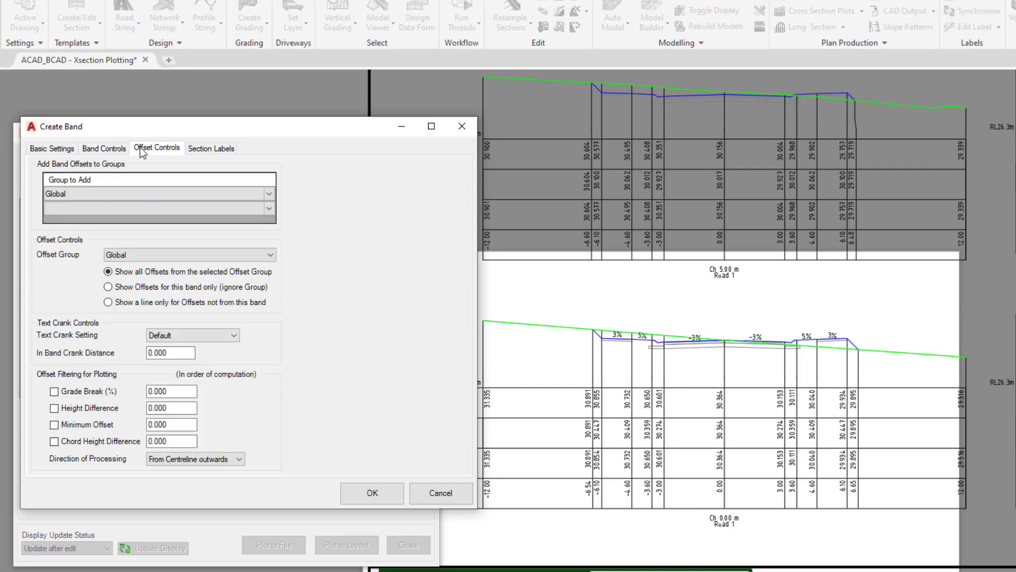
click(214, 149)
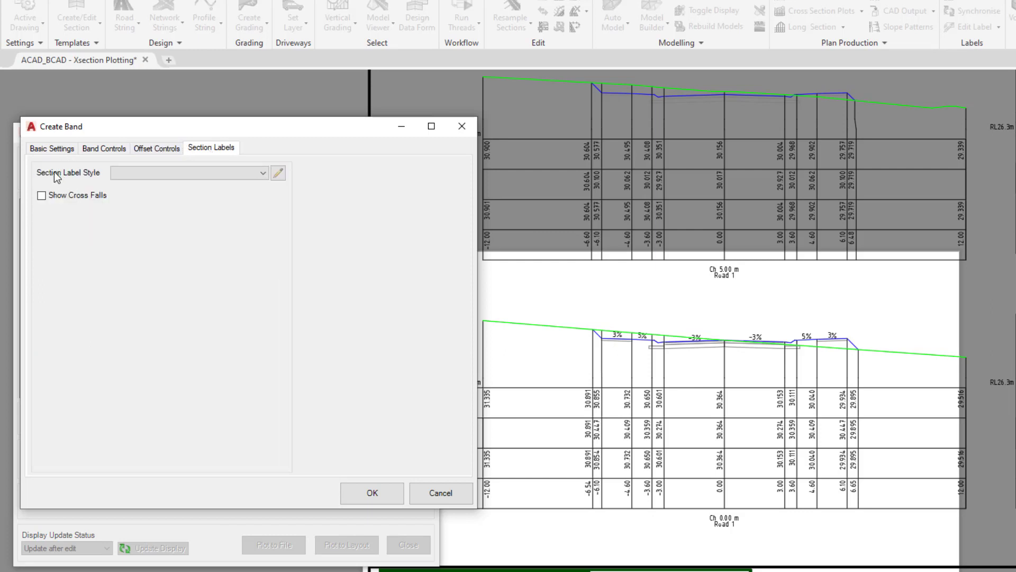
click(252, 174)
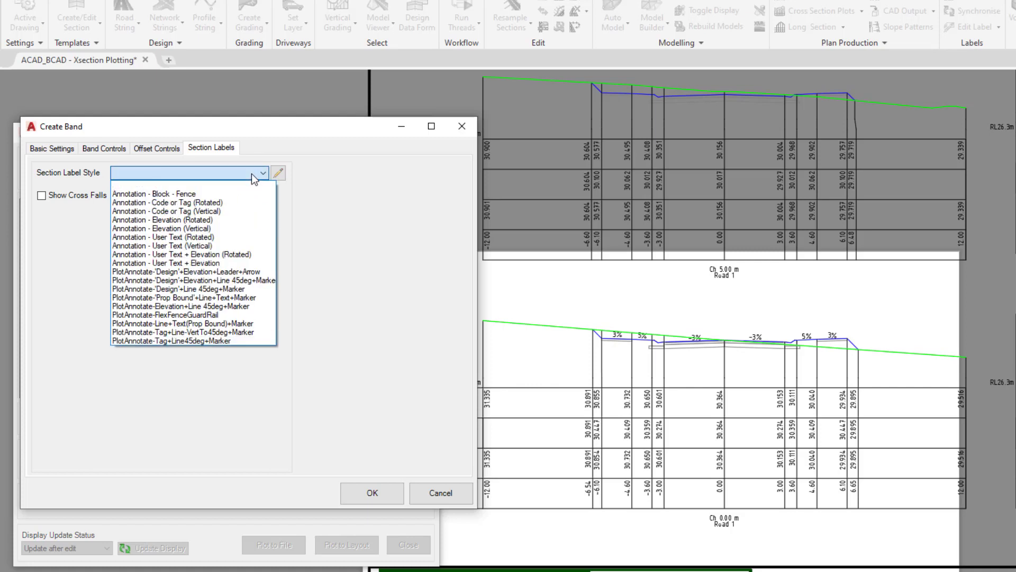
click(227, 200)
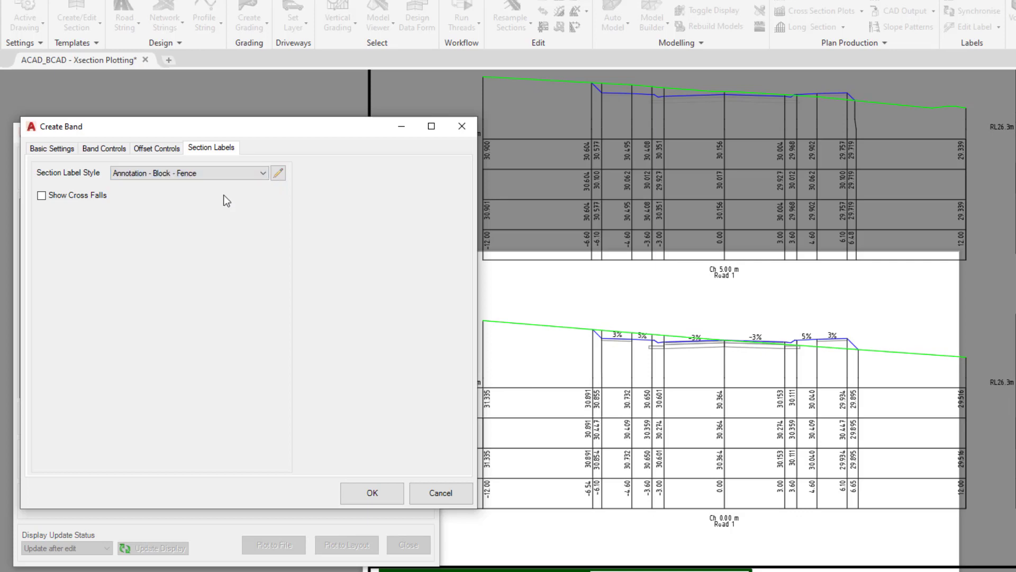
click(357, 494)
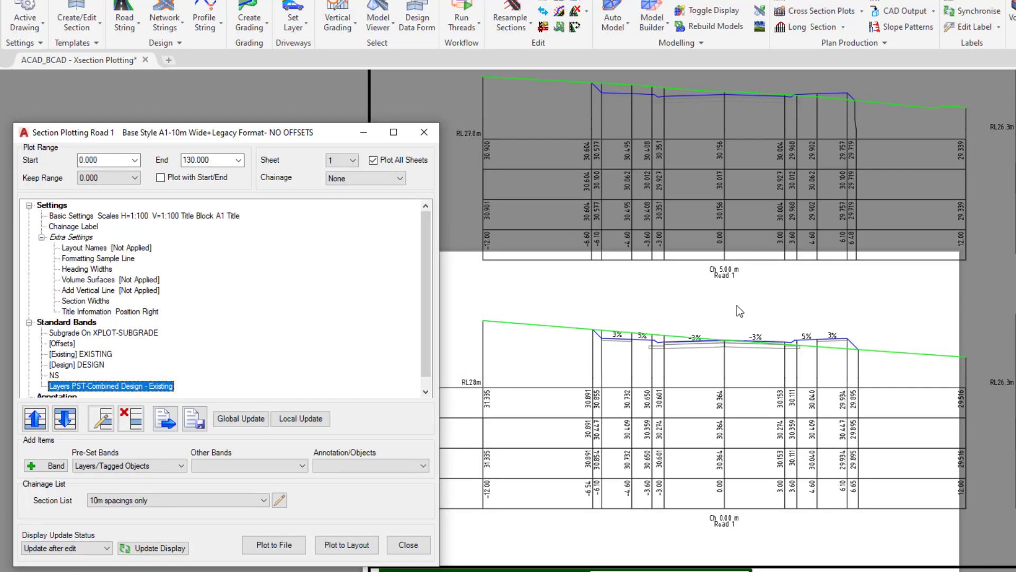
Examine the fence blocks placed at the lot boundary across the plotted cross sections
scroll(710, 351, down, 3)
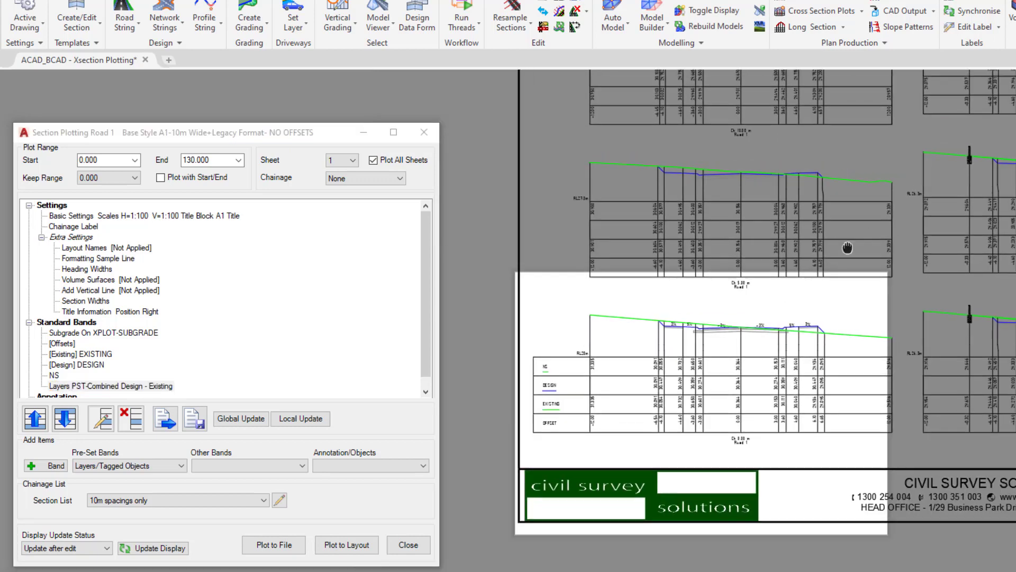
scroll(573, 370, up, 3)
scroll(573, 369, down, 3)
scroll(646, 458, up, 3)
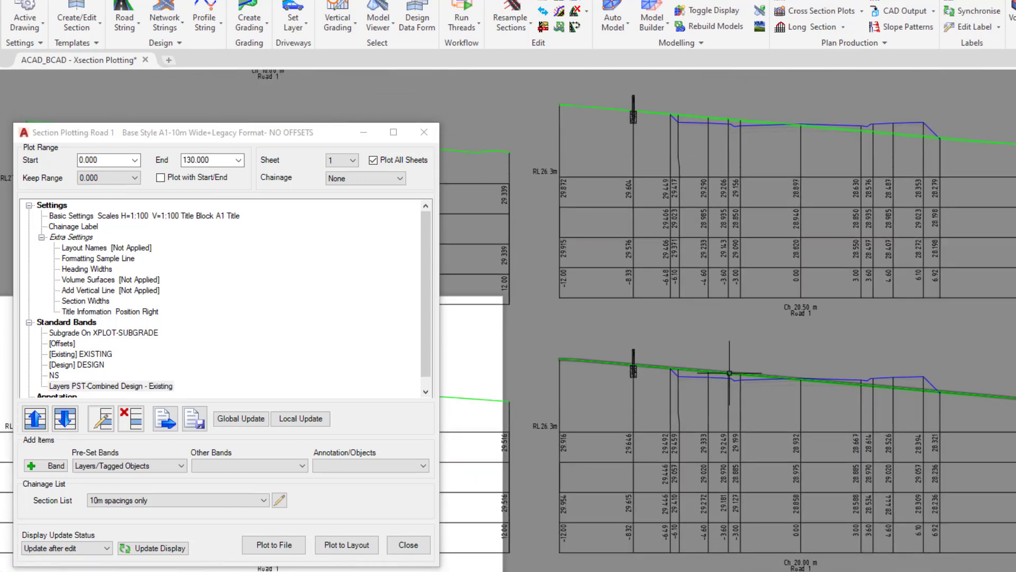
scroll(674, 457, down, 3)
scroll(681, 360, up, 3)
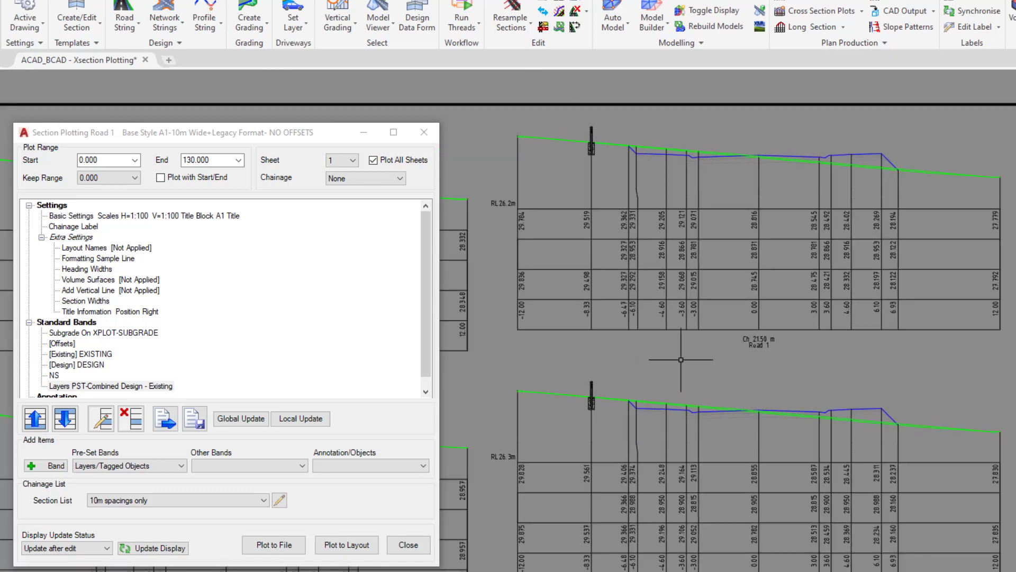
scroll(600, 148, up, 5)
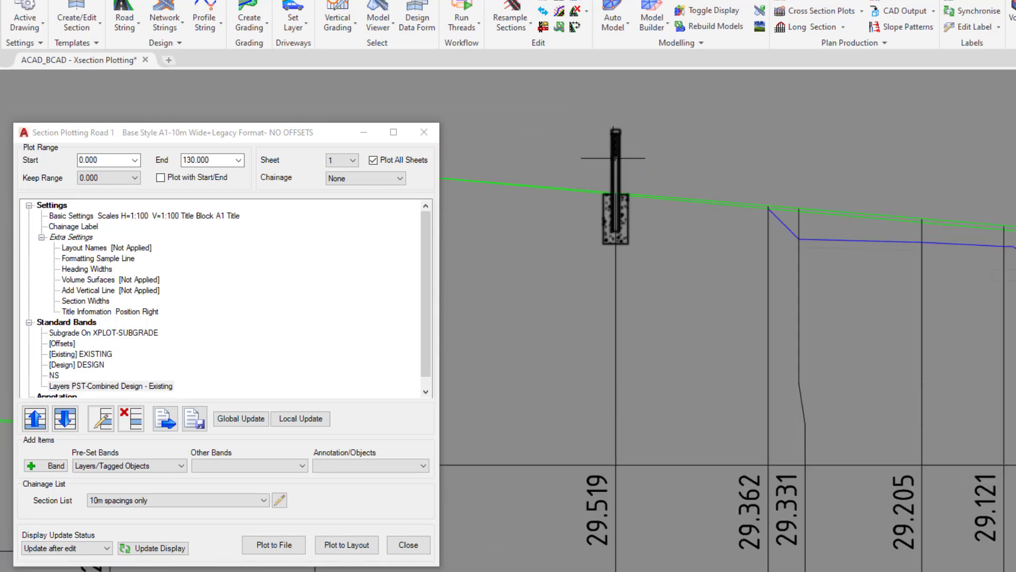
scroll(545, 217, down, 5)
scroll(935, 200, up, 2)
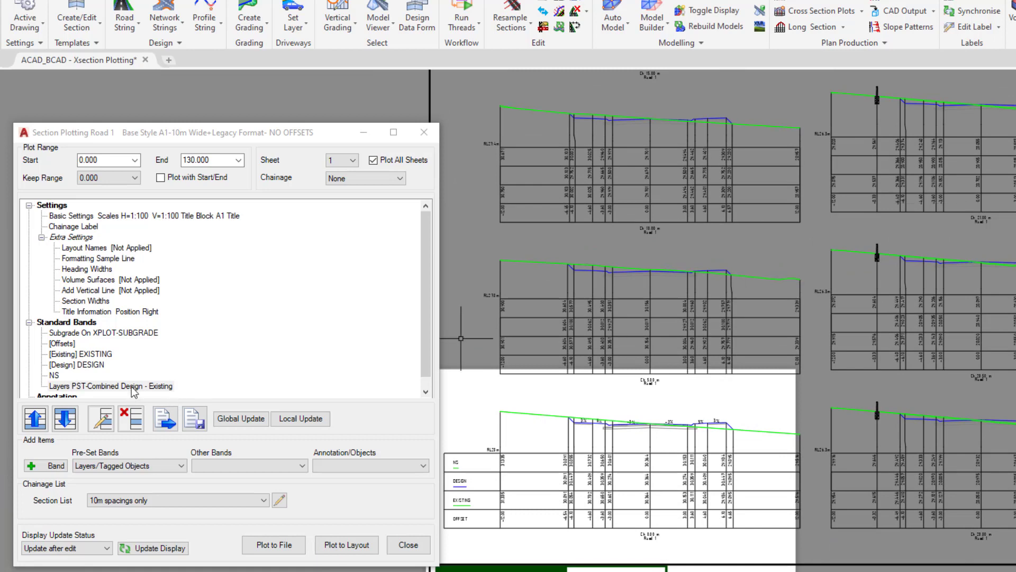
Select the Layers PST-Combined Design - Existing band among the standard bands
click(132, 387)
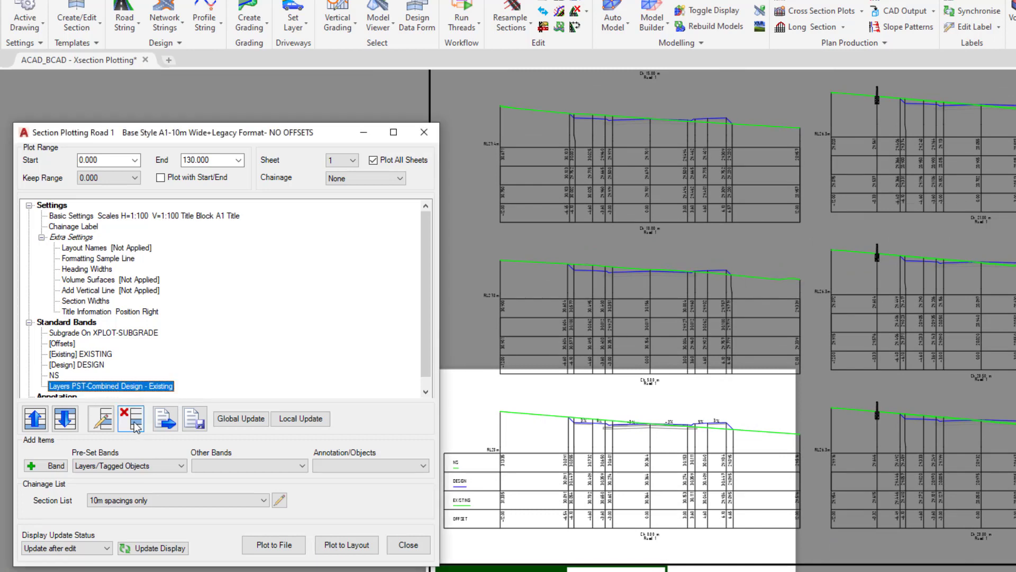